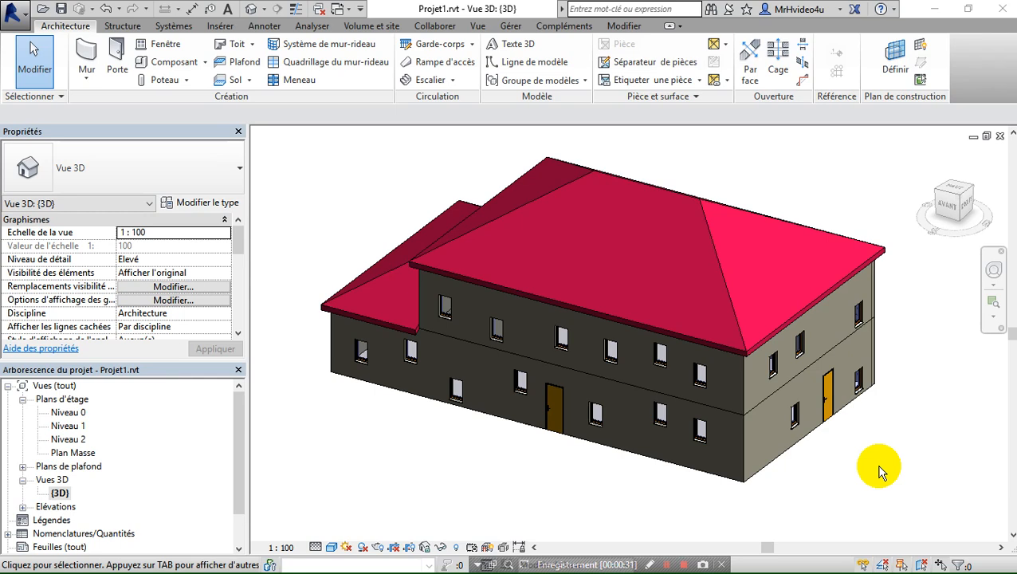
Enable worksharing for the project, using the worksets Quadrillages et niveaux partagés and Sous-projet 1.
left_click(436, 24)
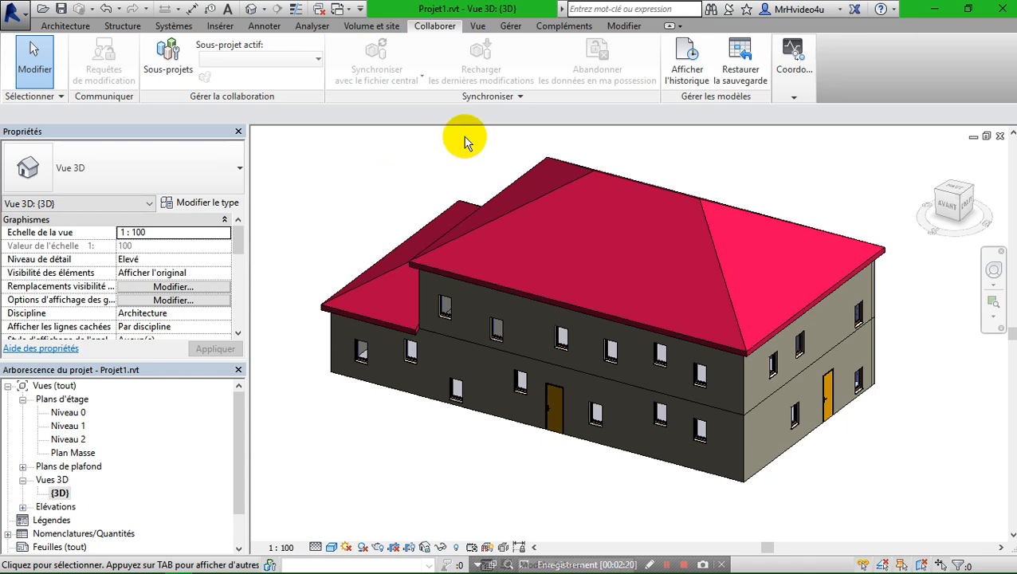
left_click(176, 60)
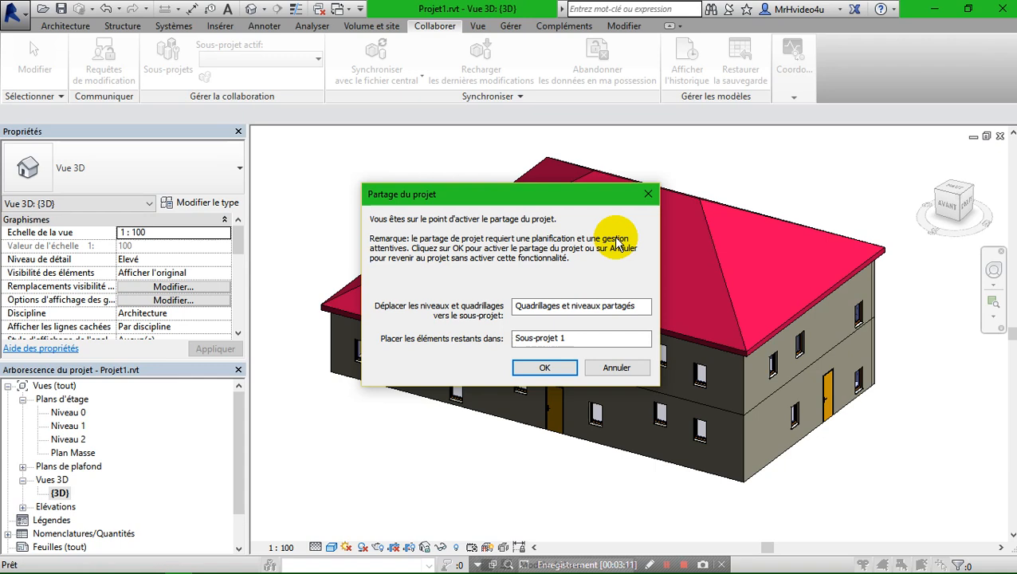
left_click(545, 370)
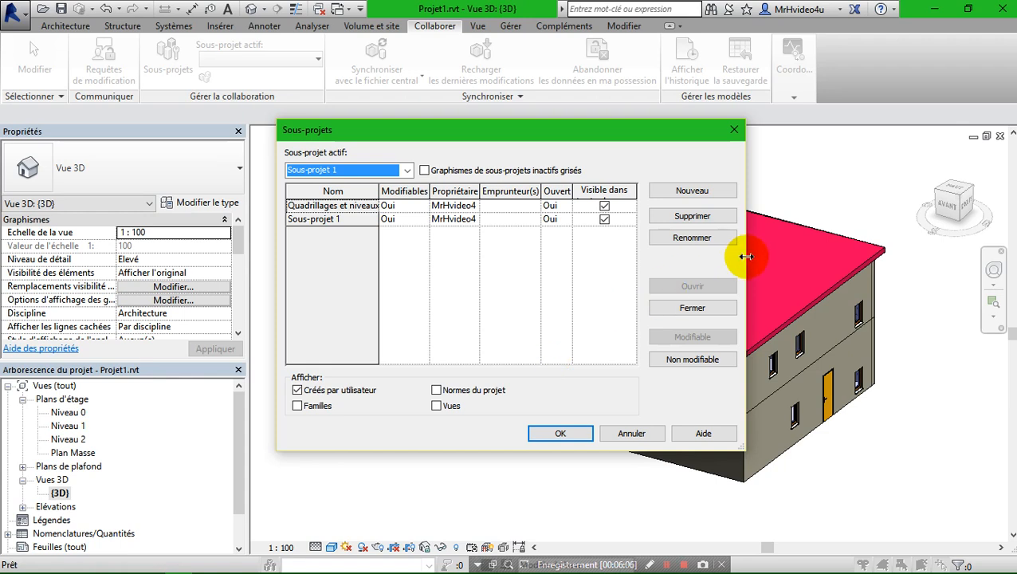
Enlarge and reposition the worksets dialog so that all its columns and more rows fit.
left_click_drag(747, 253, 907, 243)
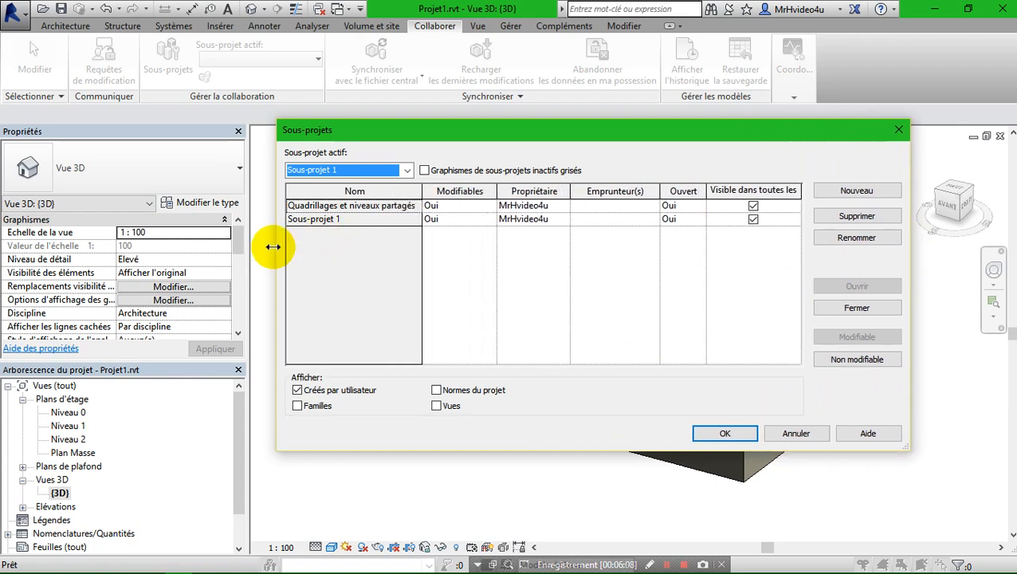
left_click_drag(276, 241, 66, 231)
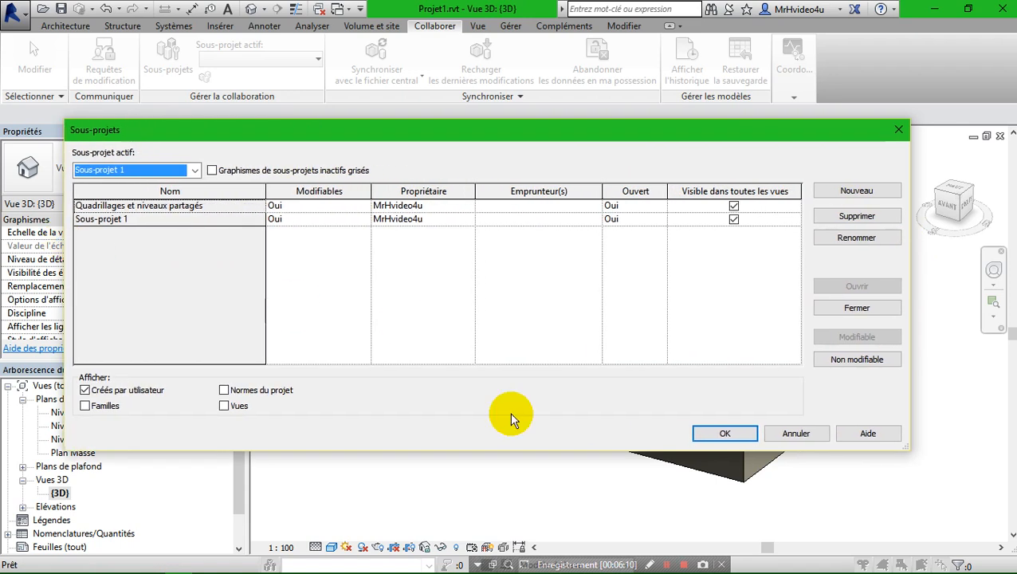
left_click_drag(553, 451, 550, 520)
left_click_drag(544, 138, 579, 65)
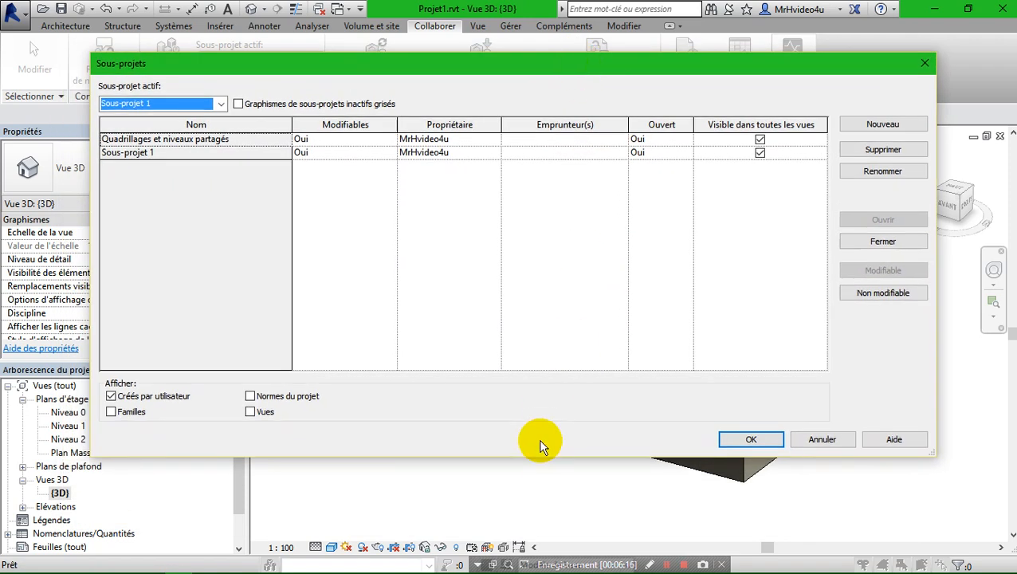
left_click_drag(536, 456, 530, 510)
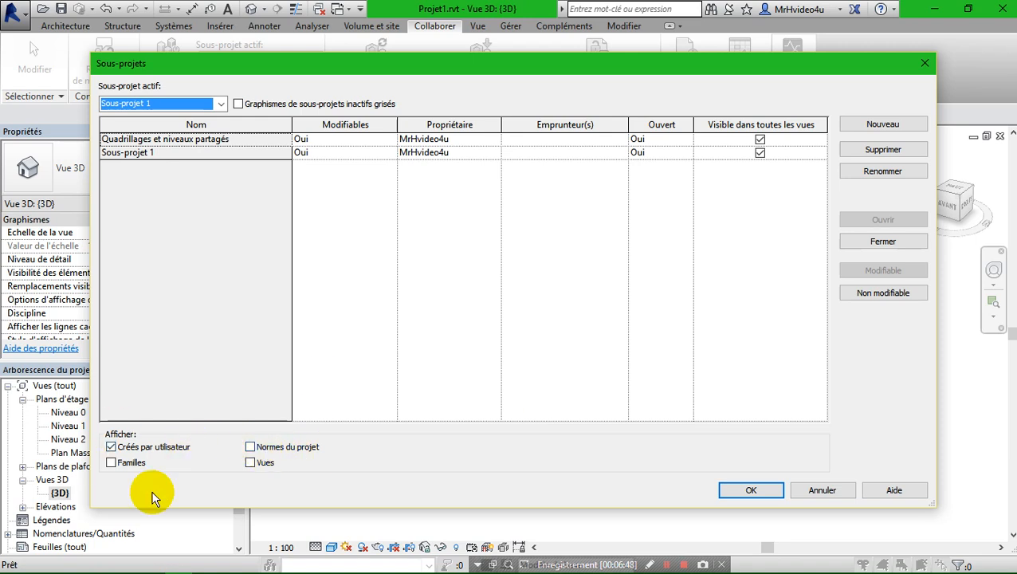
List the Normes du projet worksets, examine them including Quadrillages et niveaux partagés, and hide that category again.
left_click(251, 447)
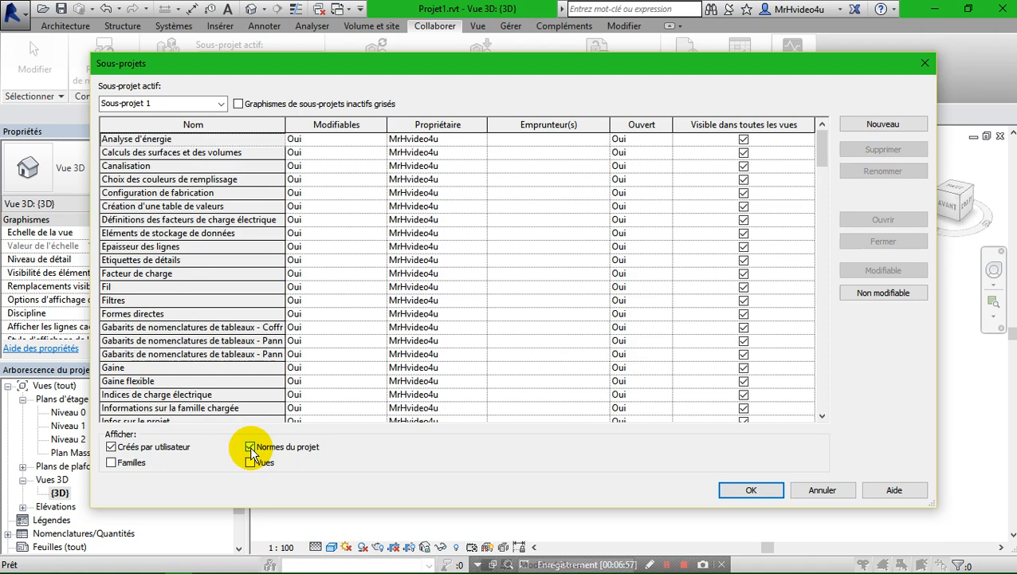
left_click(251, 448)
left_click(250, 448)
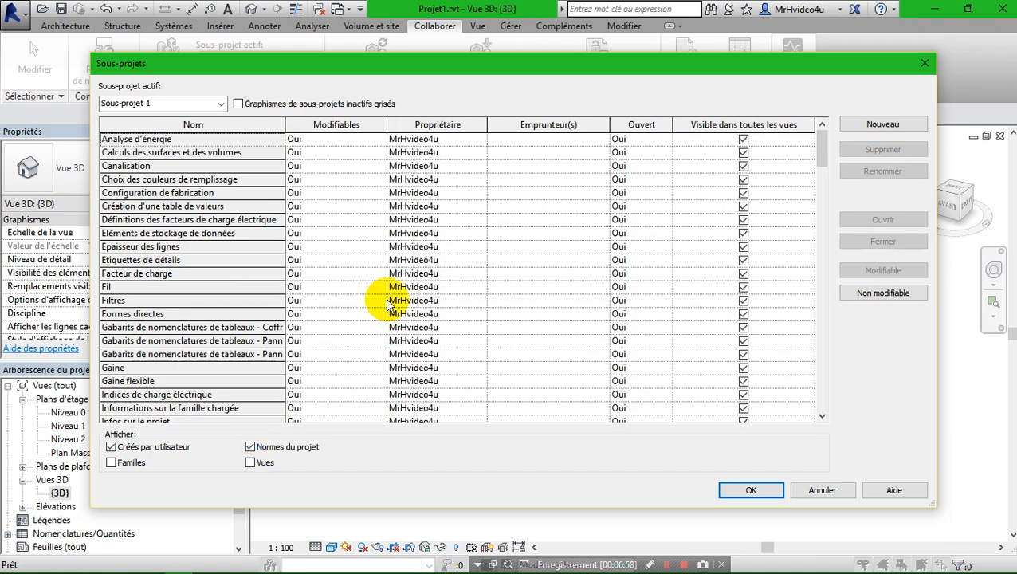
scroll(358, 302, "down", 11)
scroll(342, 299, "down", 18)
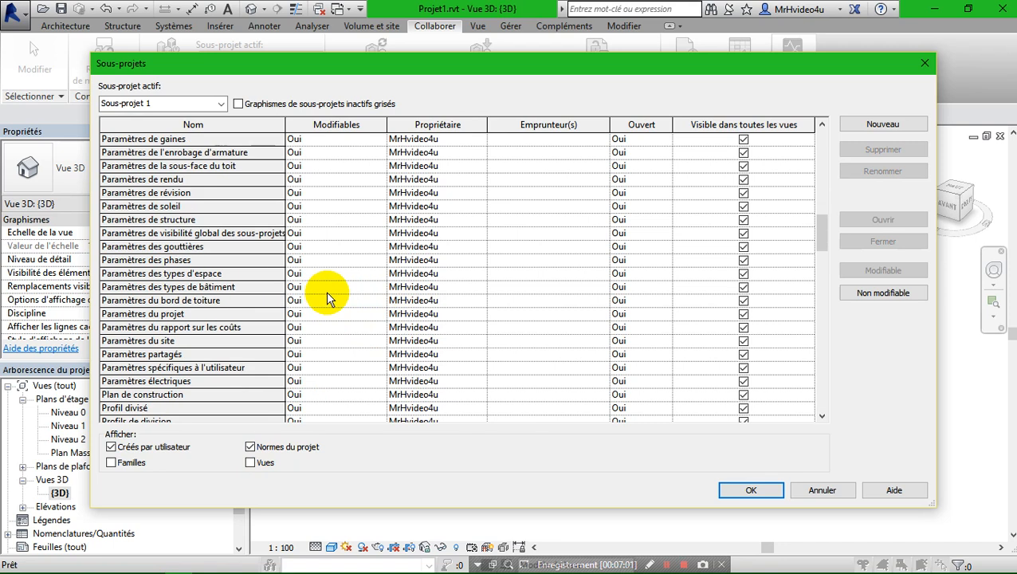
scroll(328, 299, "down", 13)
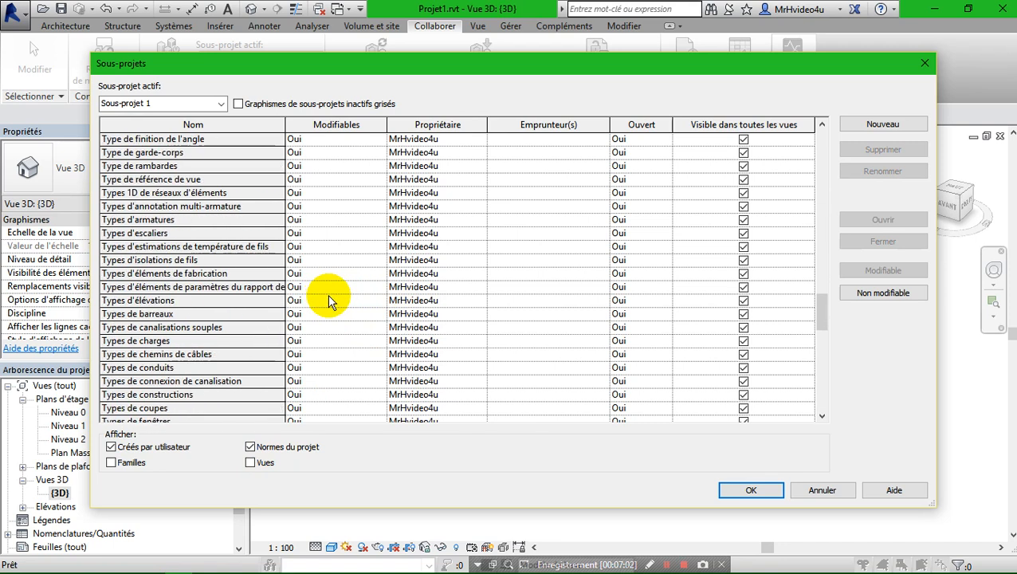
scroll(329, 299, "down", 6)
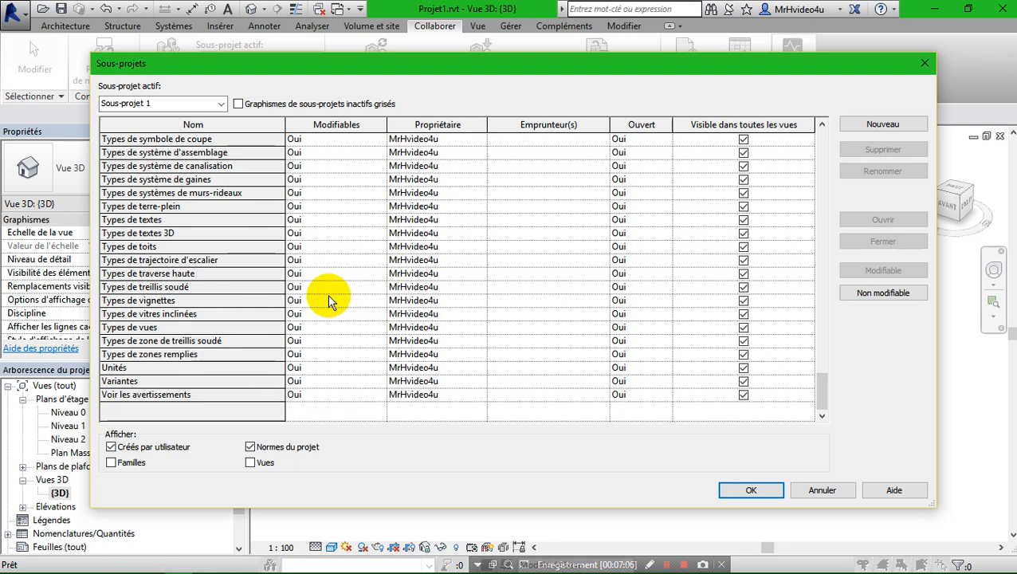
scroll(328, 300, "up", 18)
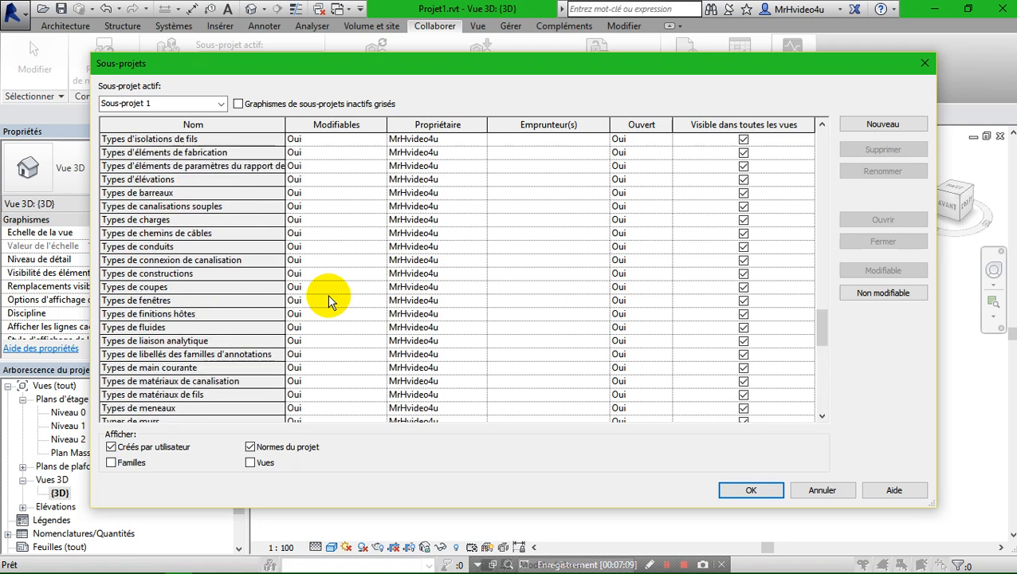
scroll(333, 303, "up", 12)
scroll(333, 303, "down", 6)
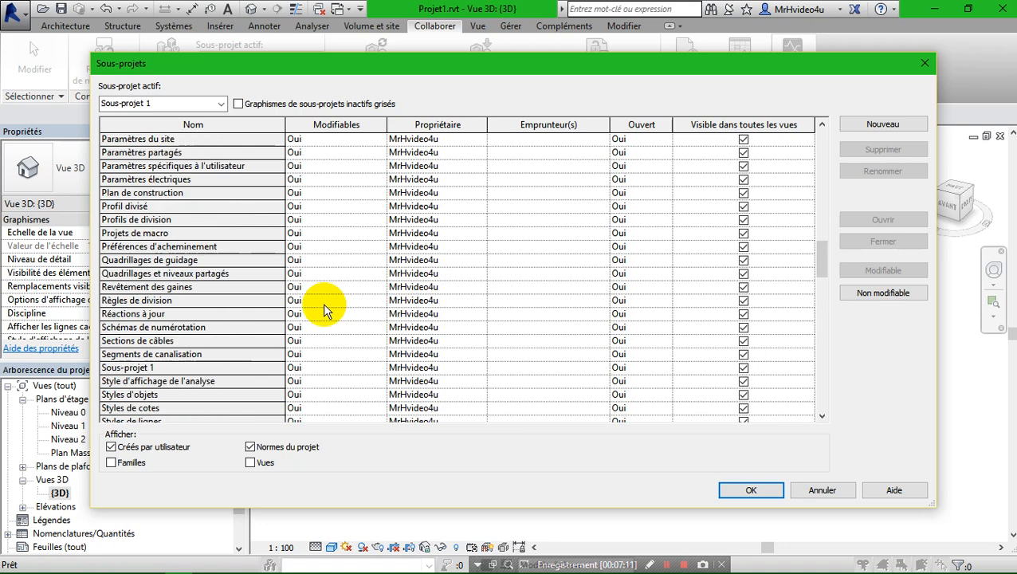
left_click(166, 274)
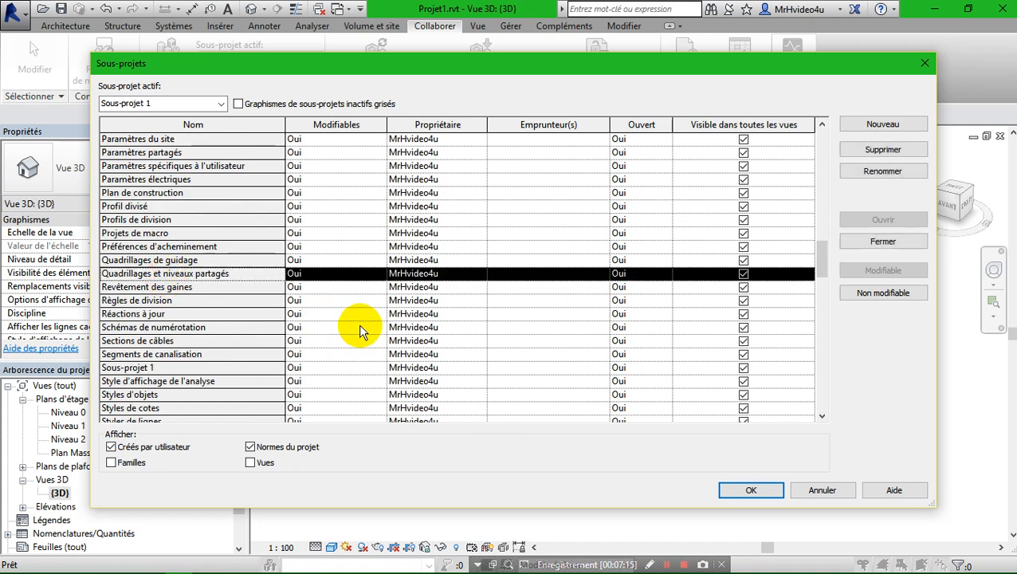
left_click(251, 447)
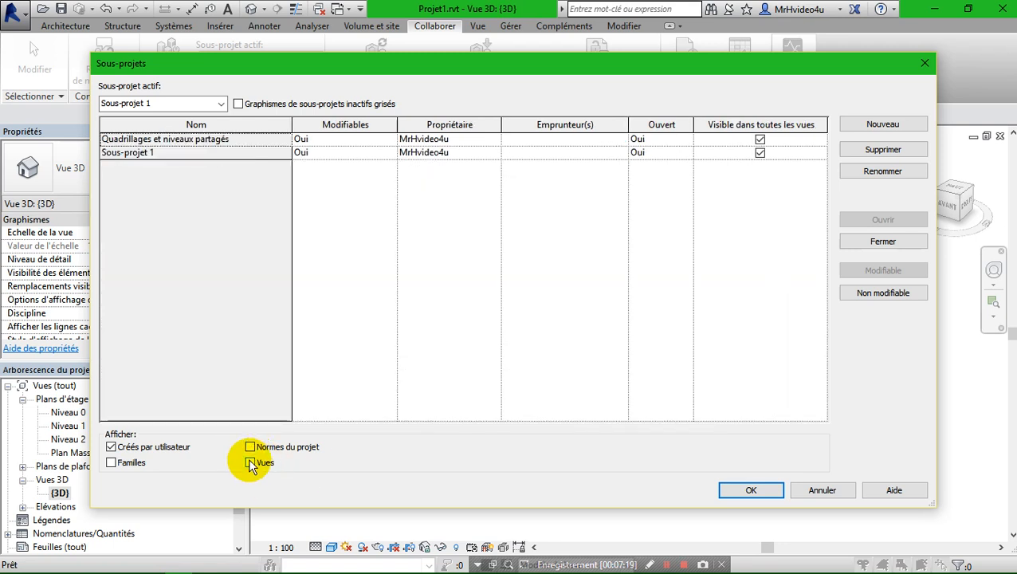
List the Vues worksets, examine the view templates and project views among them, and hide that category again.
left_click(251, 462)
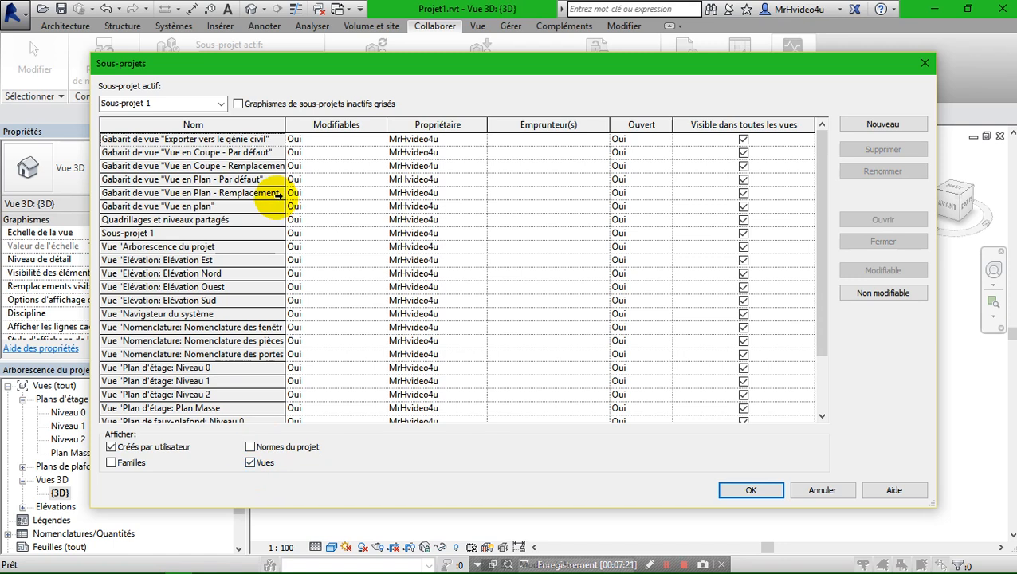
scroll(268, 207, "down", 2)
scroll(273, 220, "up", 2)
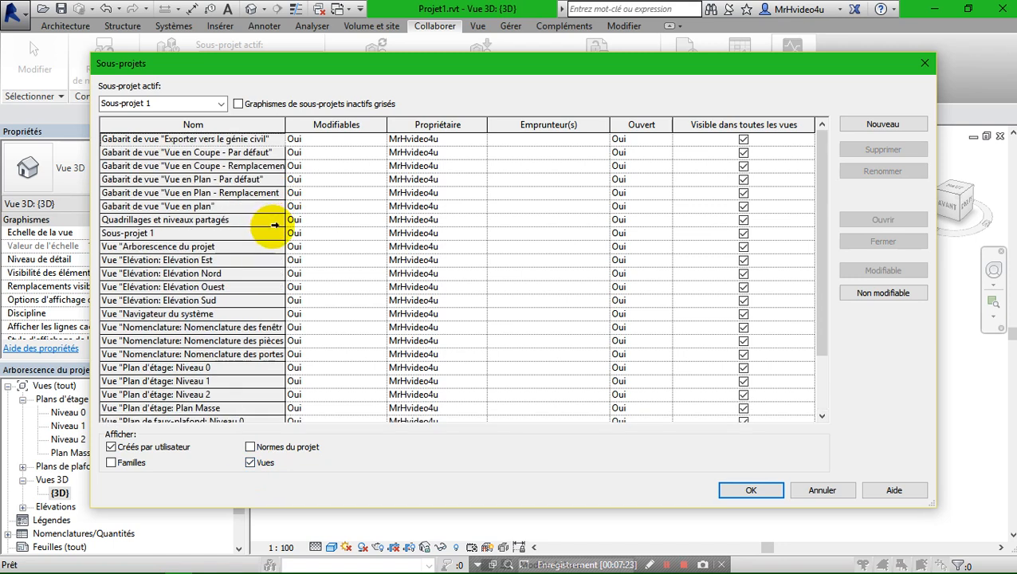
scroll(273, 225, "down", 1)
scroll(275, 227, "up", 1)
scroll(454, 267, "down", 2)
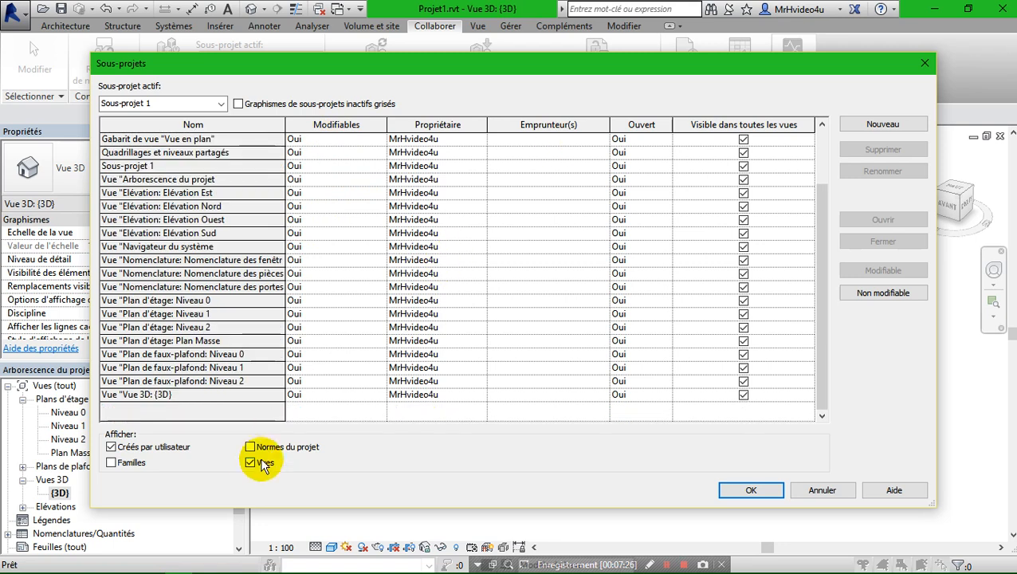
left_click(253, 463)
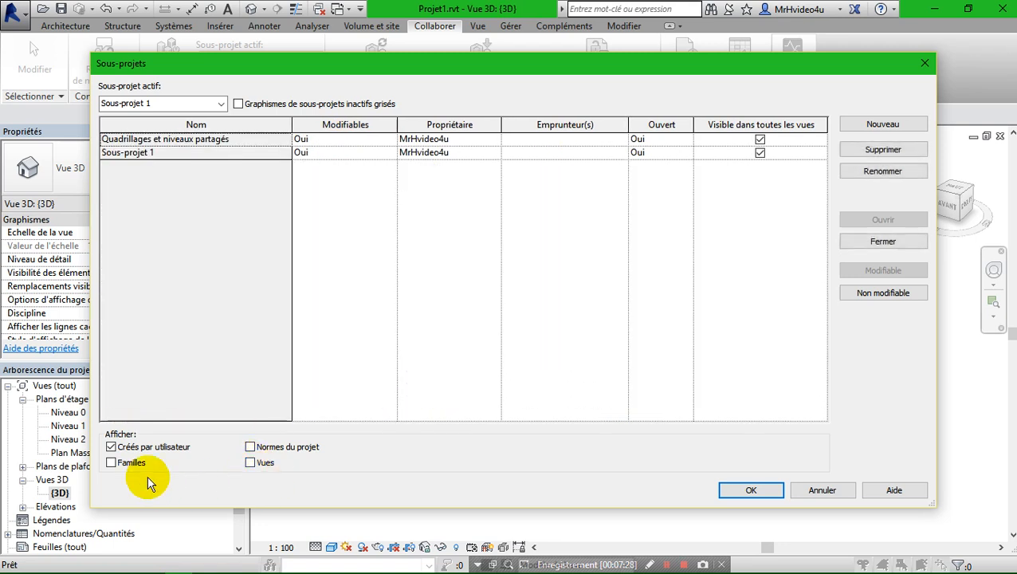
List the Familles worksets, examine the loaded families from start to end, and hide that category again.
left_click(111, 463)
scroll(255, 209, "down", 5)
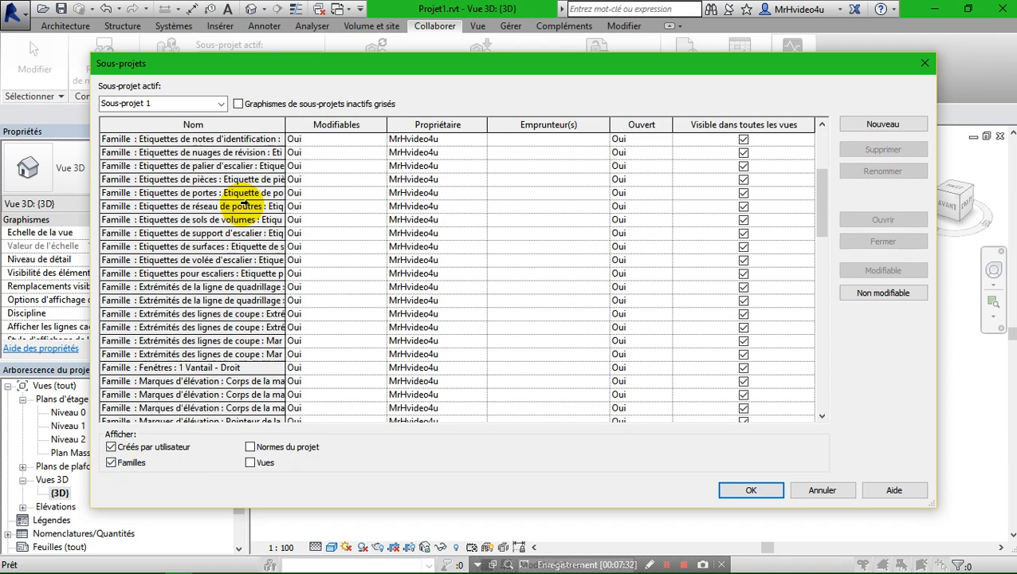
scroll(244, 204, "down", 20)
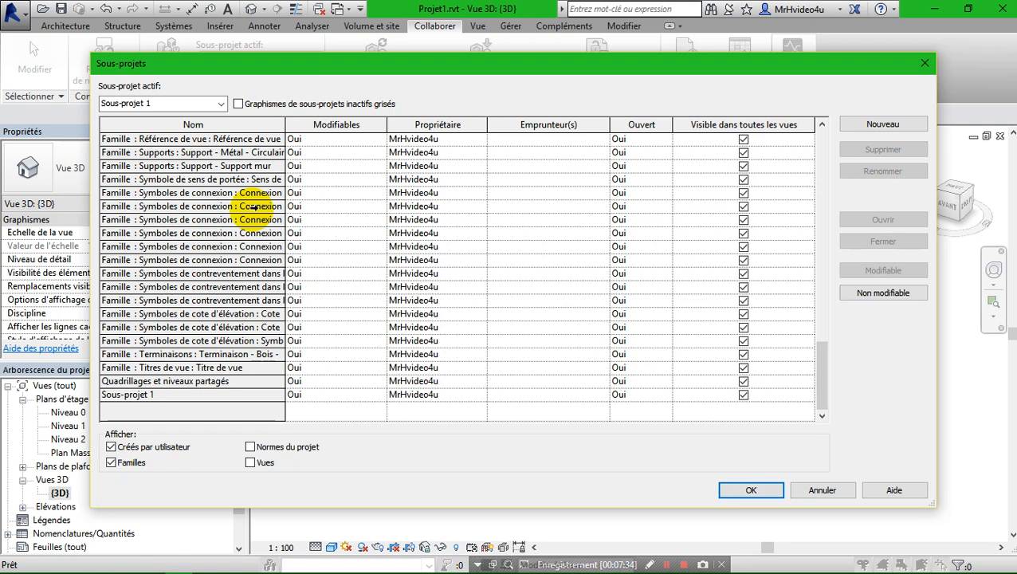
scroll(254, 206, "up", 20)
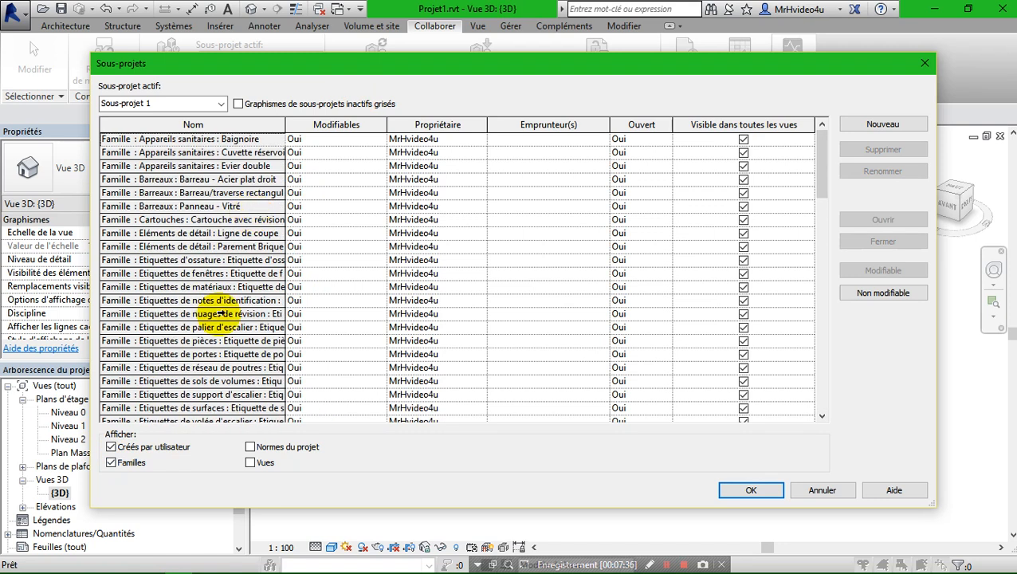
left_click(111, 463)
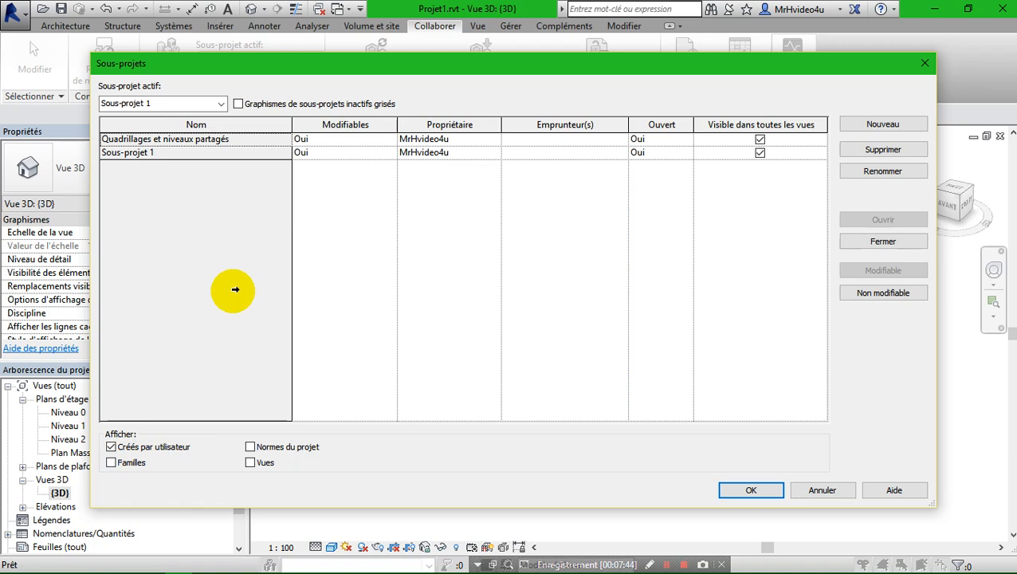
Show the Familles, Normes du projet and Vues worksets together and examine the complete list.
left_click(111, 463)
left_click(250, 447)
left_click(250, 462)
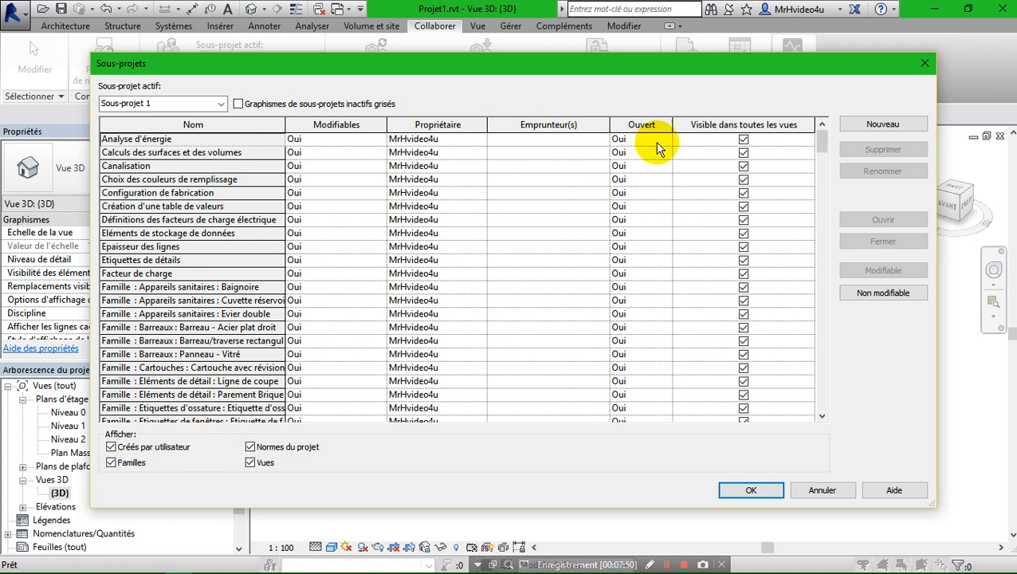
scroll(658, 180, "down", 18)
scroll(659, 180, "down", 20)
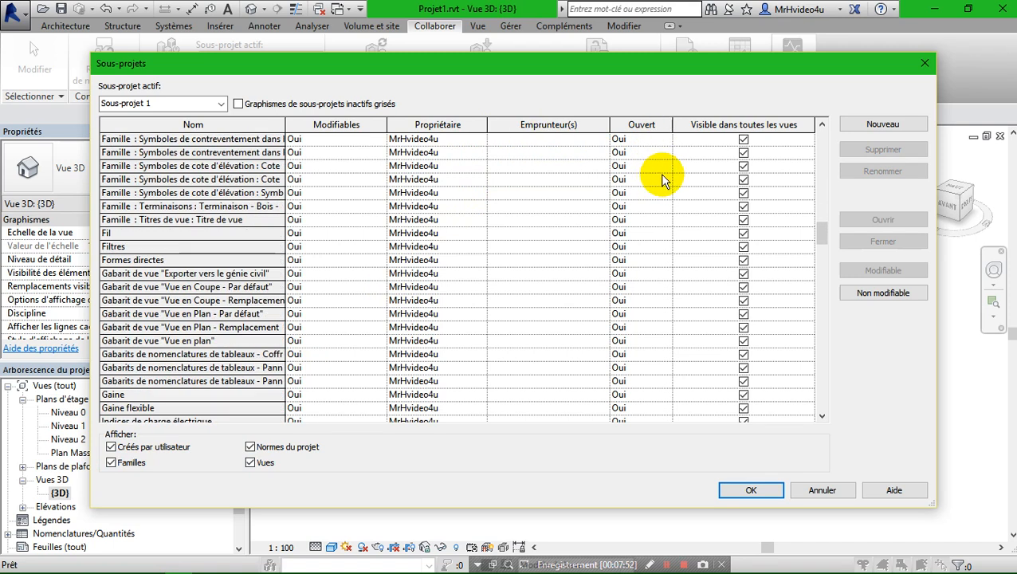
scroll(478, 160, "down", 15)
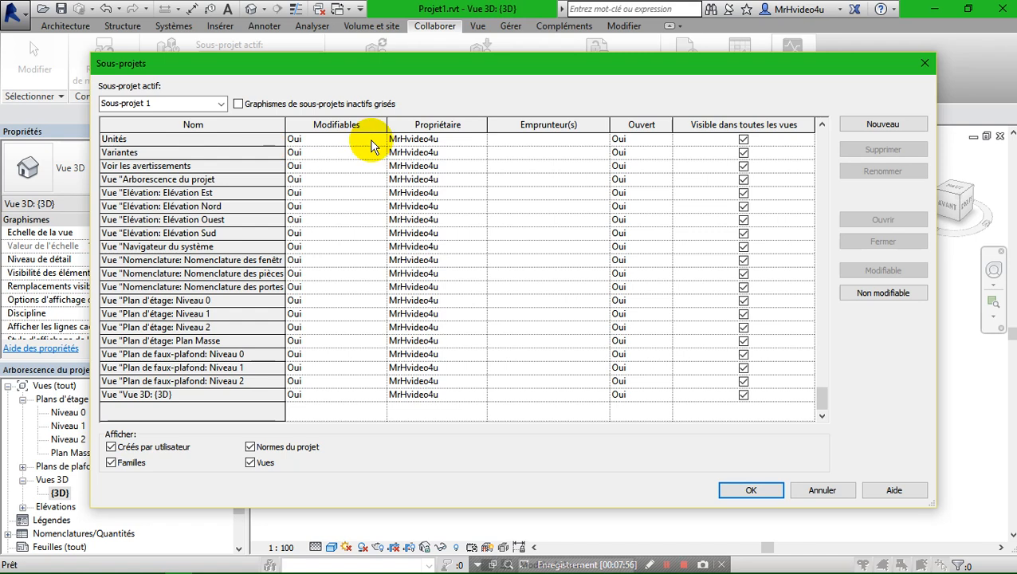
scroll(574, 159, "up", 15)
Sort the worksets list by borrower, then by name in descending and ascending order.
left_click(593, 126)
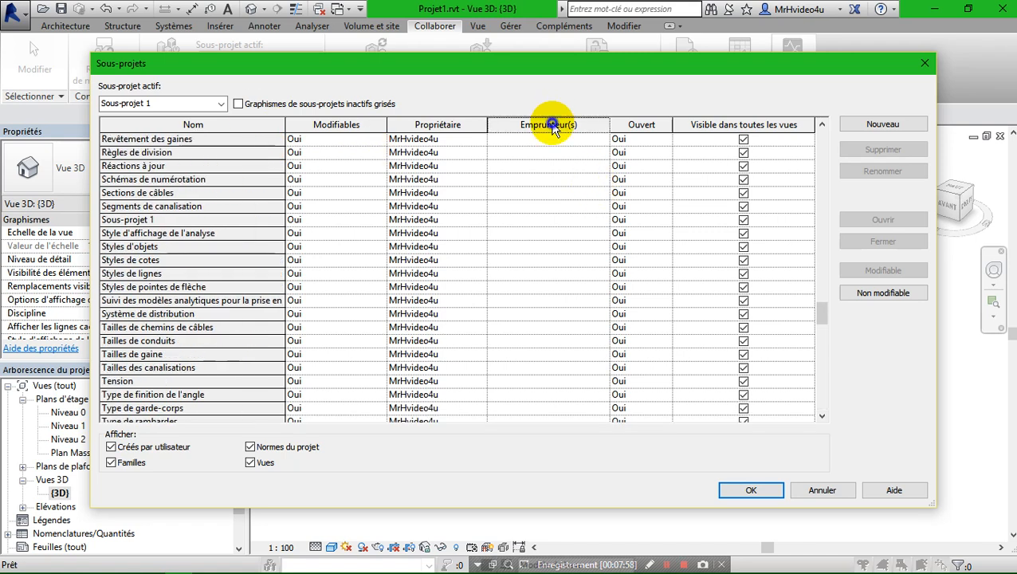
left_click(238, 123)
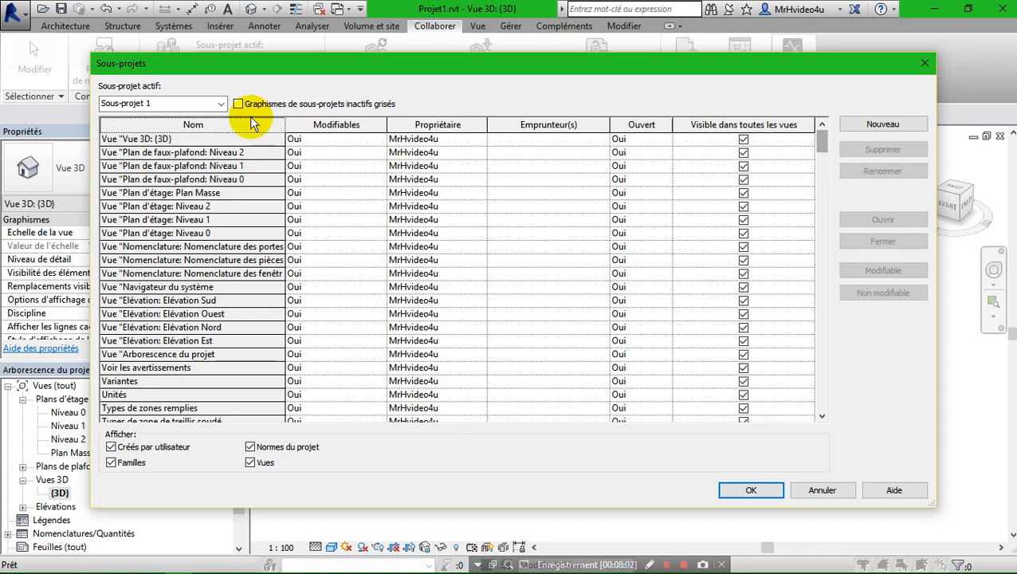
left_click(206, 123)
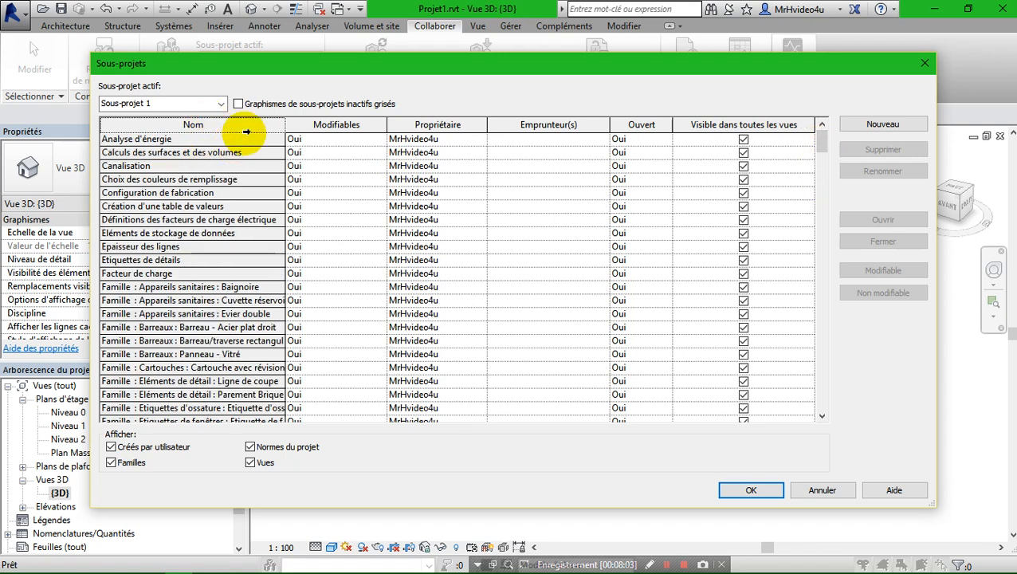
Examine the choices for the active workset and keep Sous-projet 1.
left_click(215, 103)
left_click(215, 120)
left_click(215, 104)
left_click(239, 127)
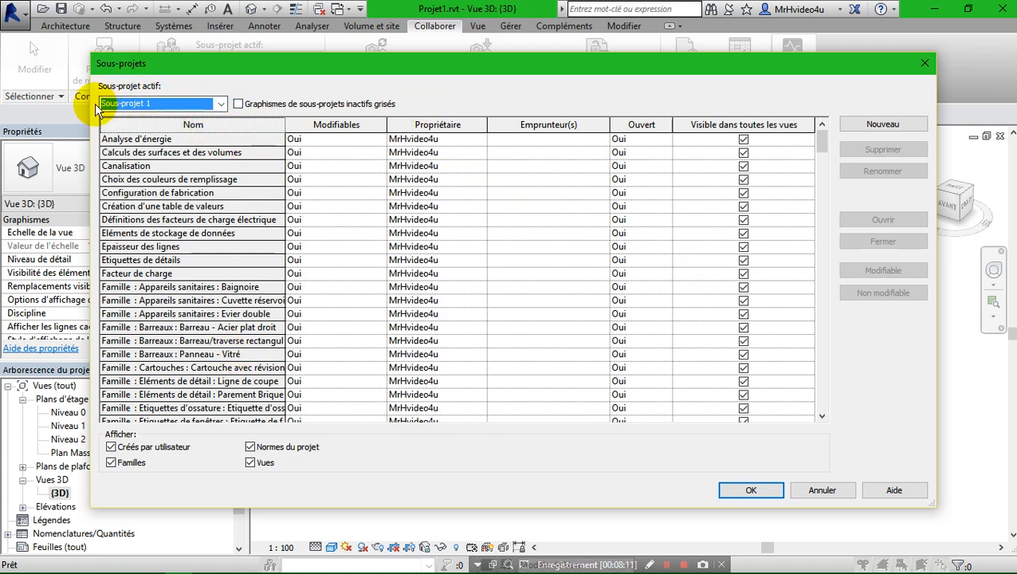
left_click(222, 104)
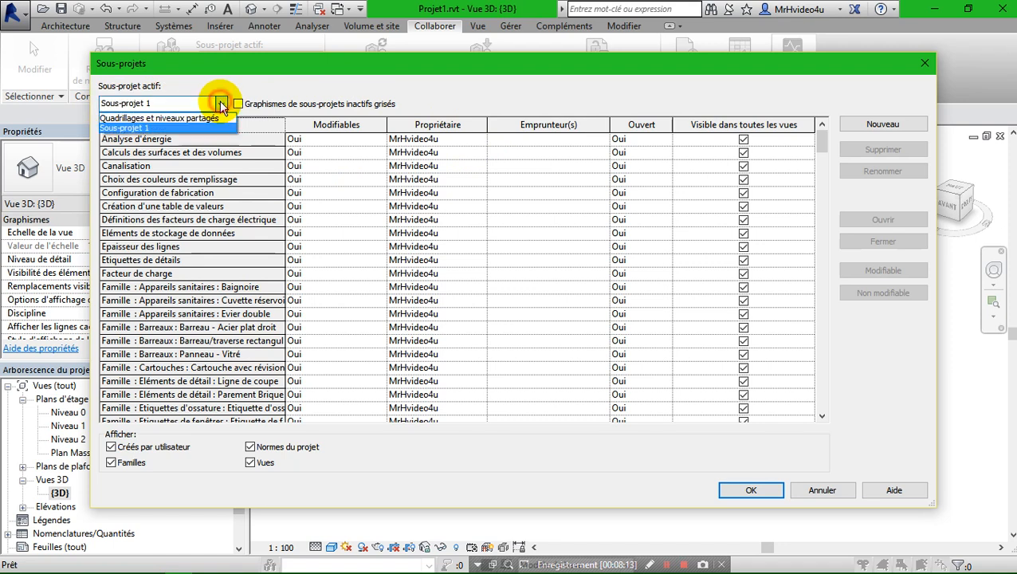
left_click(218, 102)
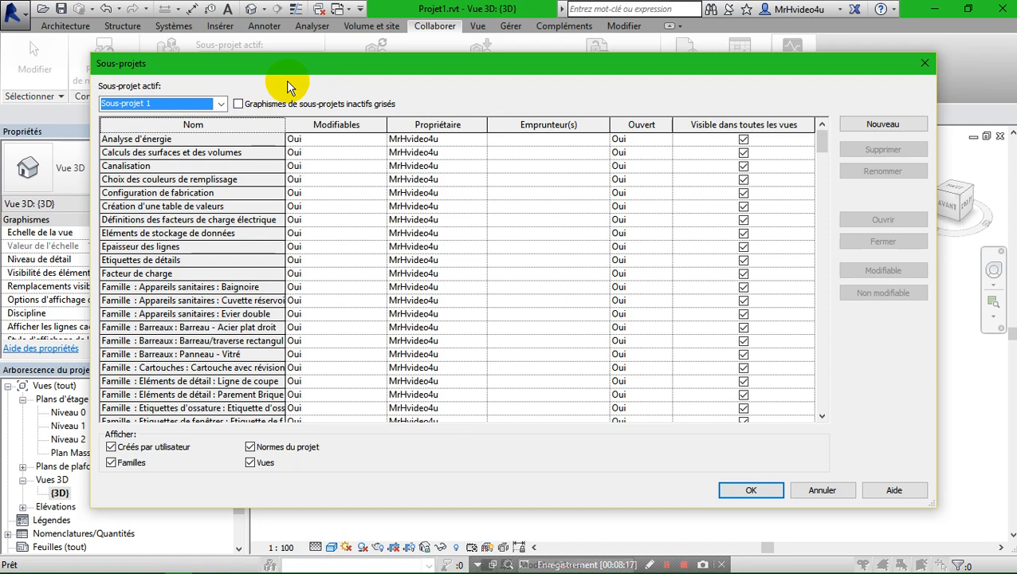
Gray out inactive workset graphics, limit the worksets list to Créés par utilisateur, and accept the worksets settings.
left_click(239, 103)
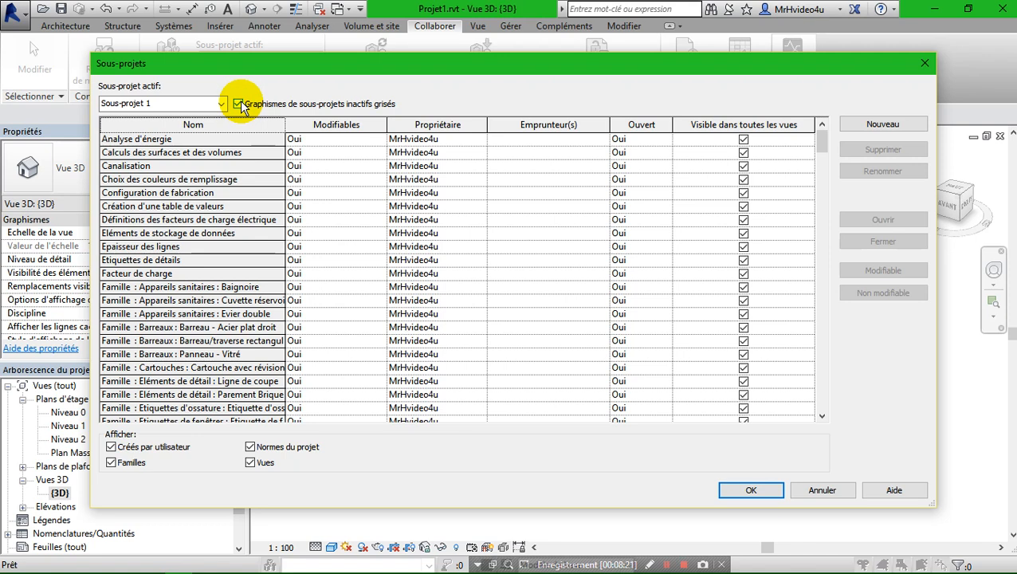
left_click(251, 462)
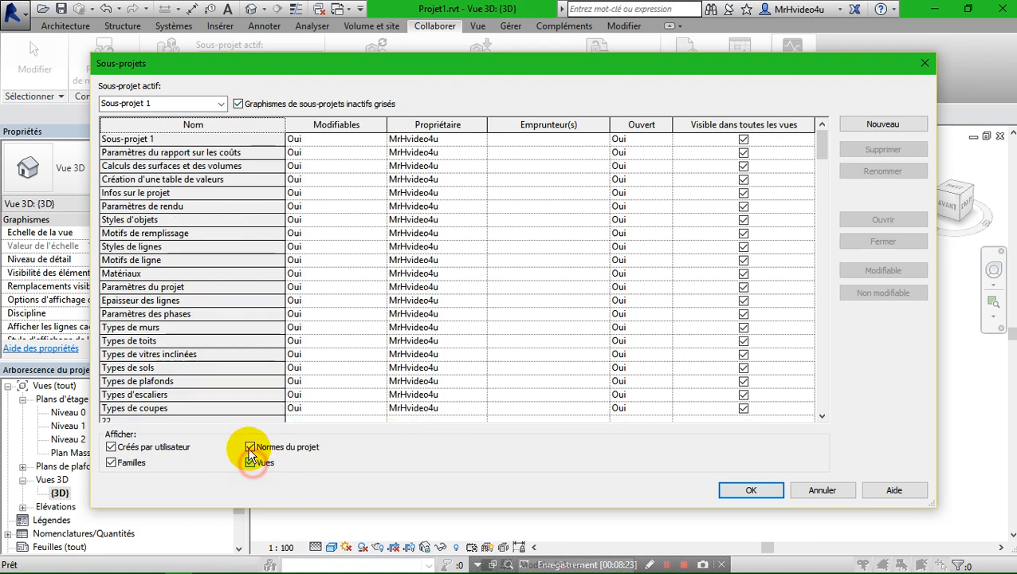
left_click(111, 462)
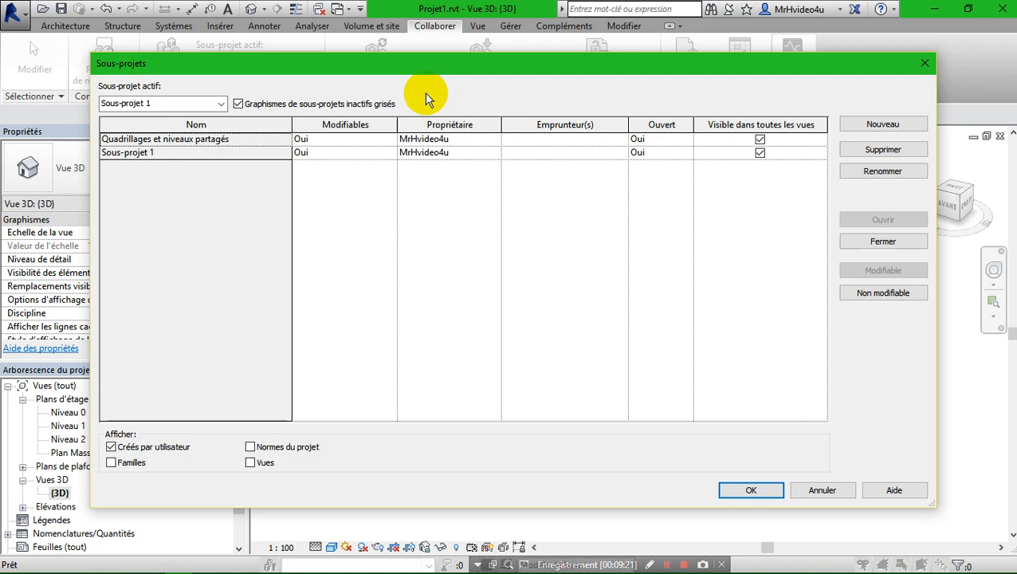
left_click(751, 488)
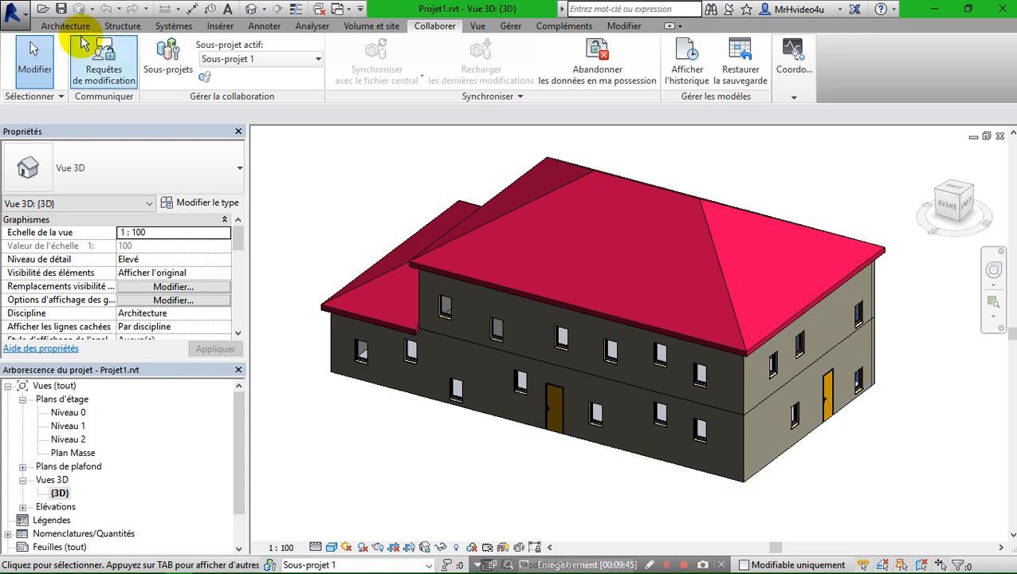
Start saving a copy of the project and set the default workset opening to Spécifier... in the file save options.
left_click(23, 21)
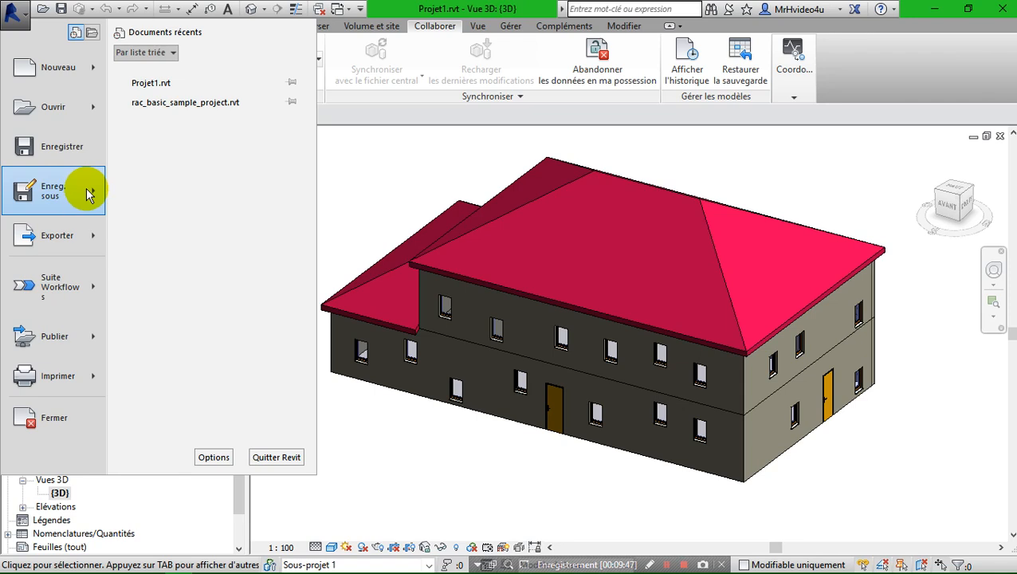
mouse_move(88, 193)
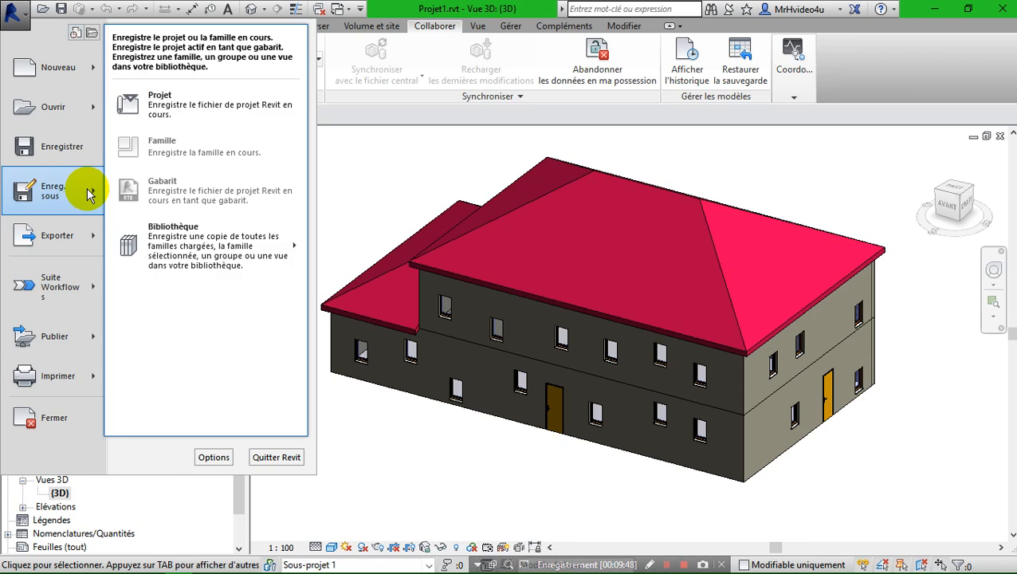
left_click(189, 102)
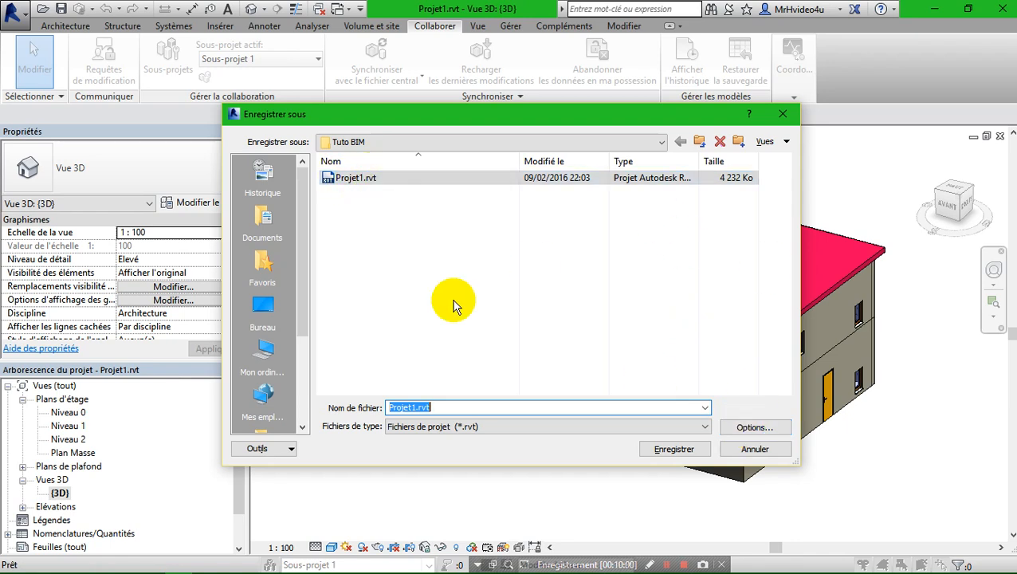
left_click(754, 427)
left_click_drag(517, 169, 495, 103)
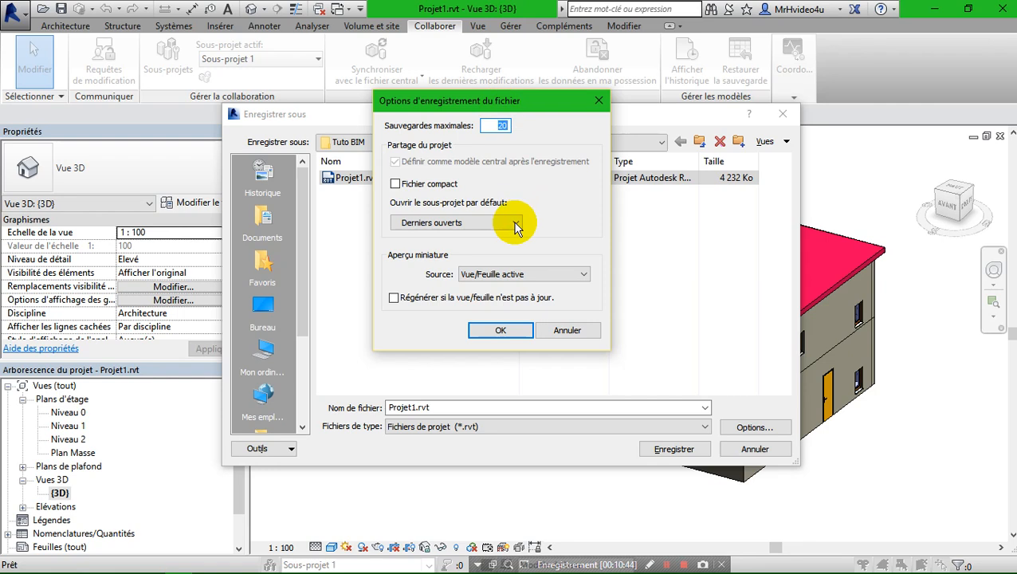
left_click(461, 224)
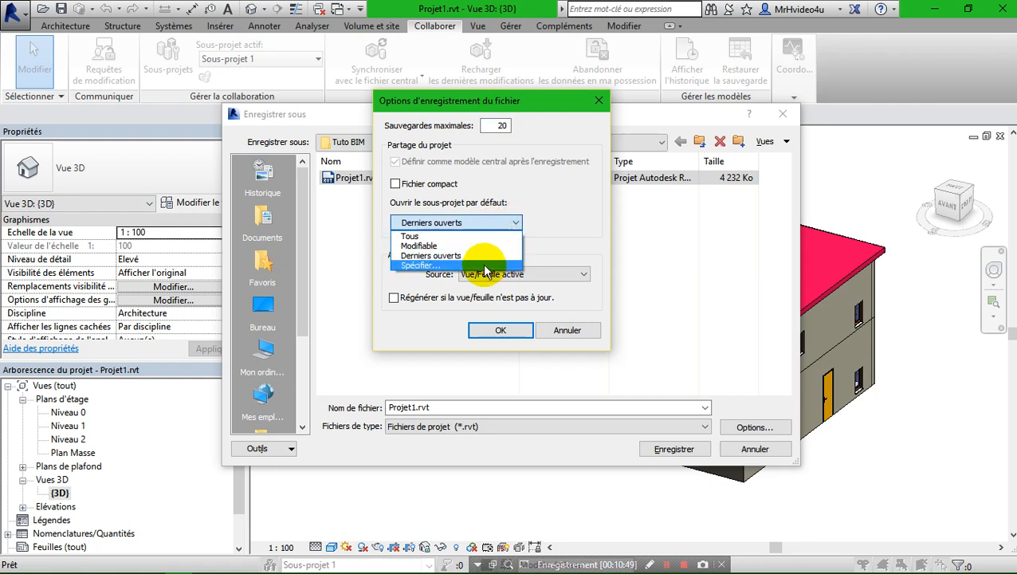
left_click(484, 267)
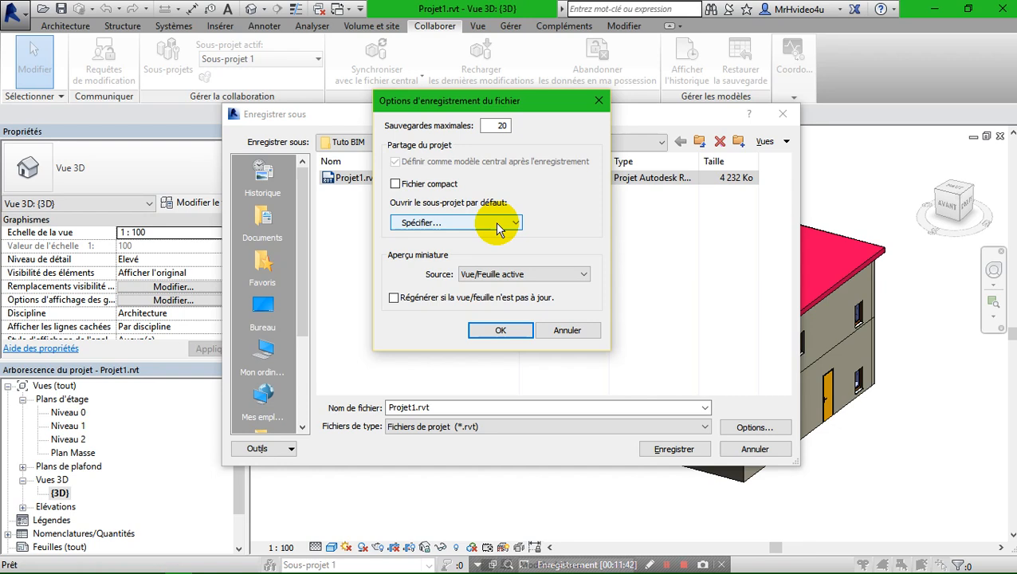
Set the thumbnail source to Plan d'étage: Niveau 0, regenerated when not up to date, and save the central model as Projet1.rvt.
left_click(515, 275)
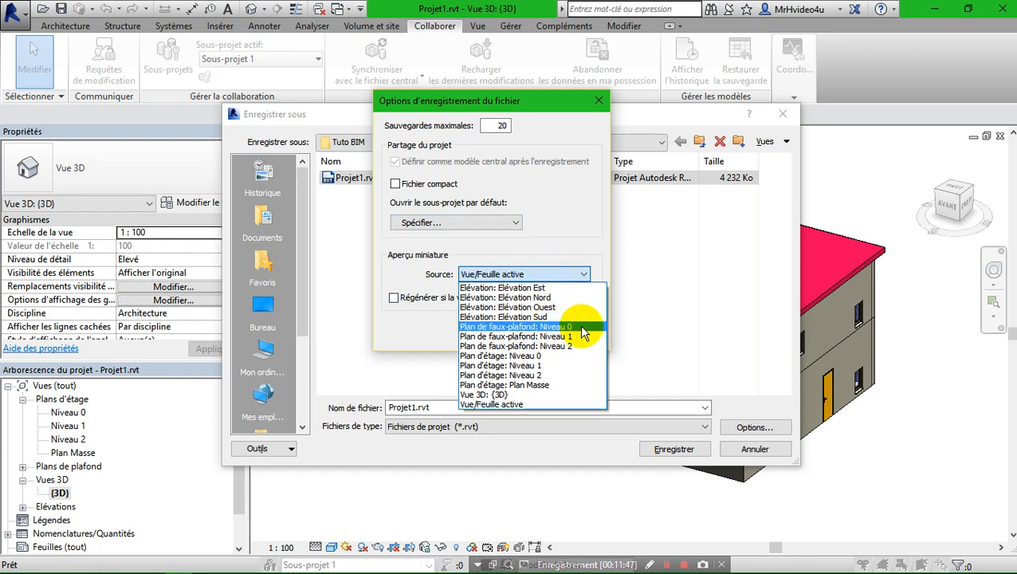
left_click(562, 356)
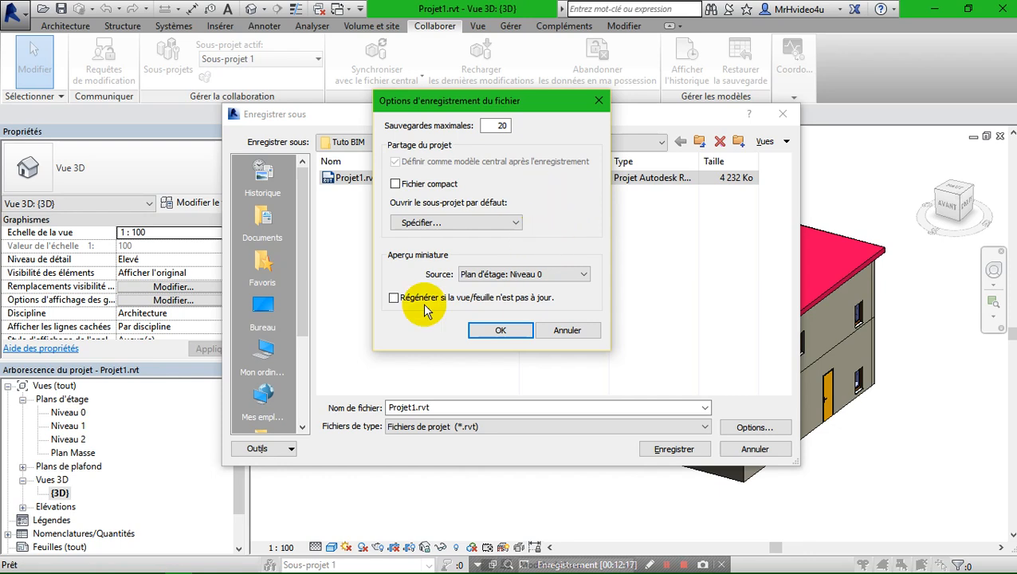
left_click(394, 297)
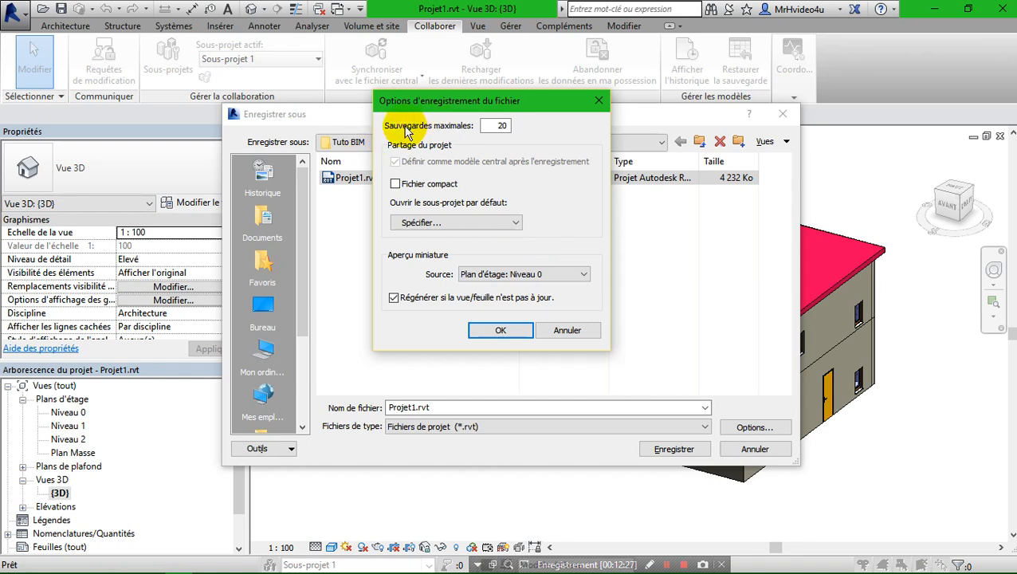
left_click(507, 127)
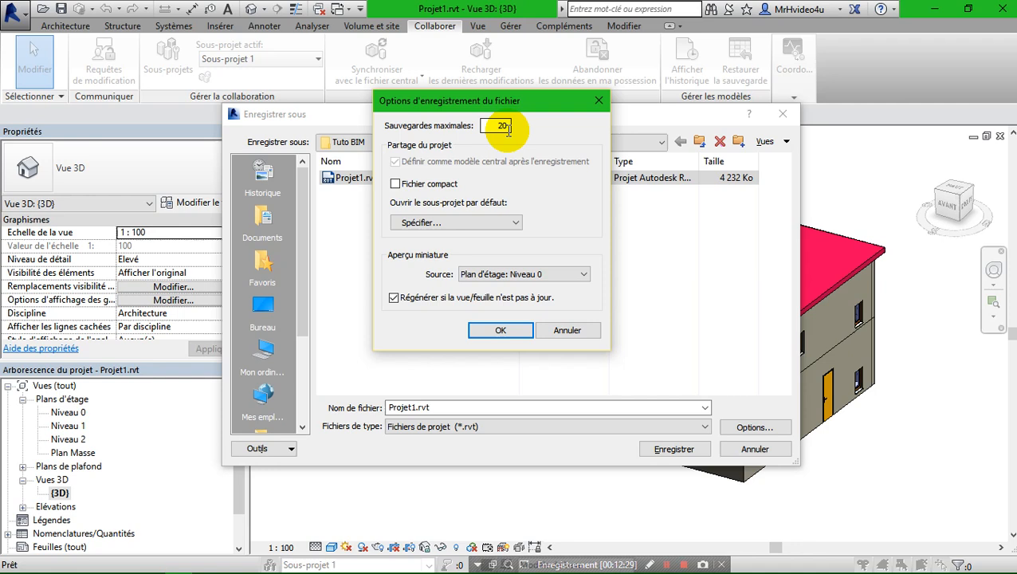
left_click(500, 330)
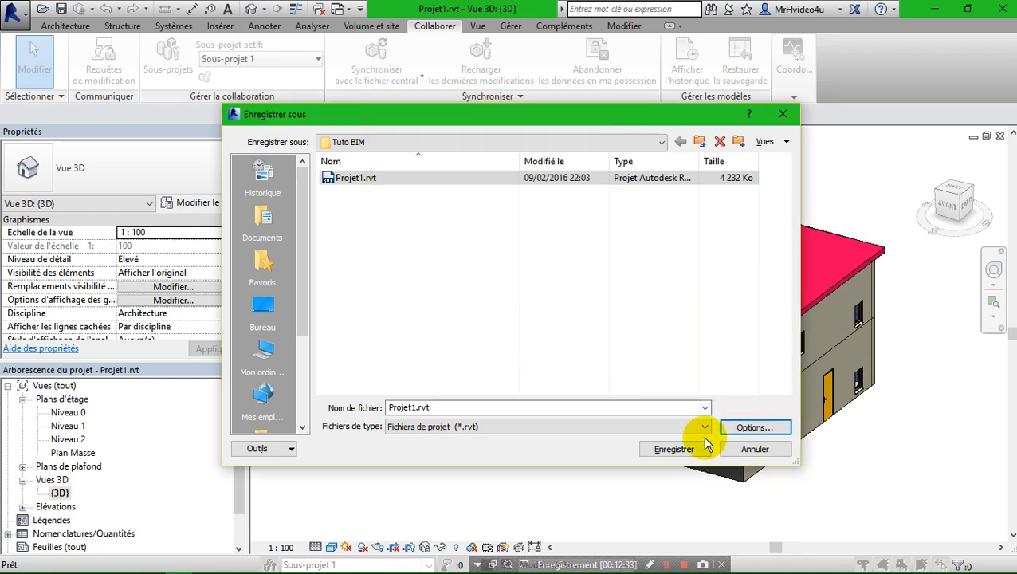
left_click(674, 451)
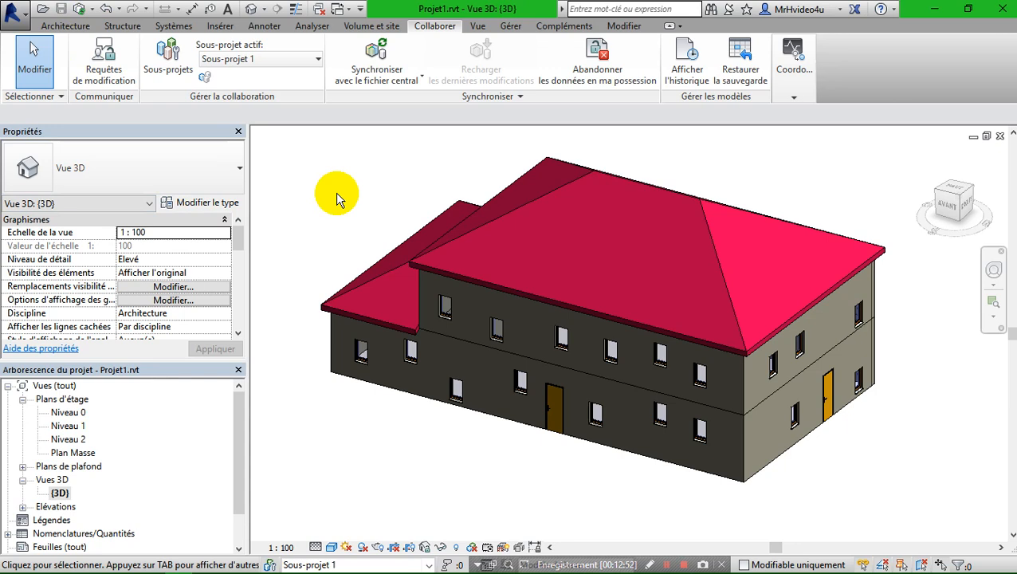
Close all open views of Projet1.rvt to return to the recent files page.
left_click(1001, 137)
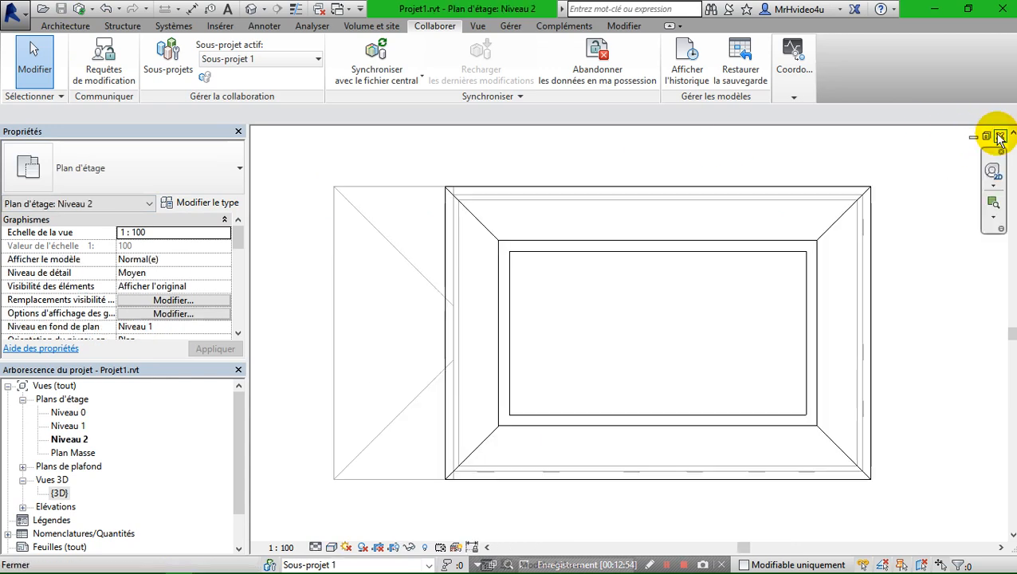
left_click(1001, 136)
left_click(1000, 137)
left_click(1000, 136)
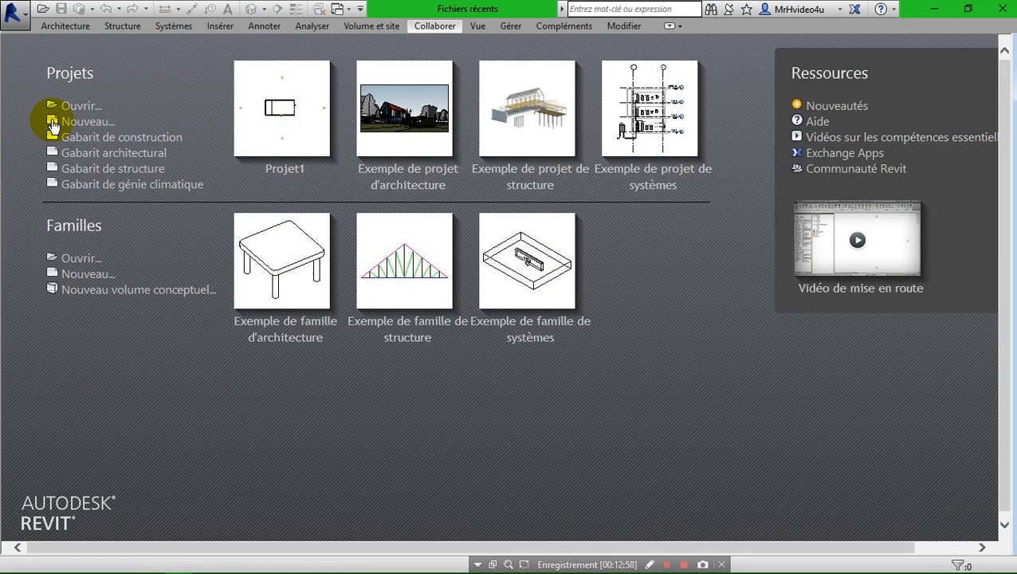
Open Projet1.rvt from the Tuto BIM folder with Créer un fichier local enabled.
left_click(76, 106)
left_click(391, 192)
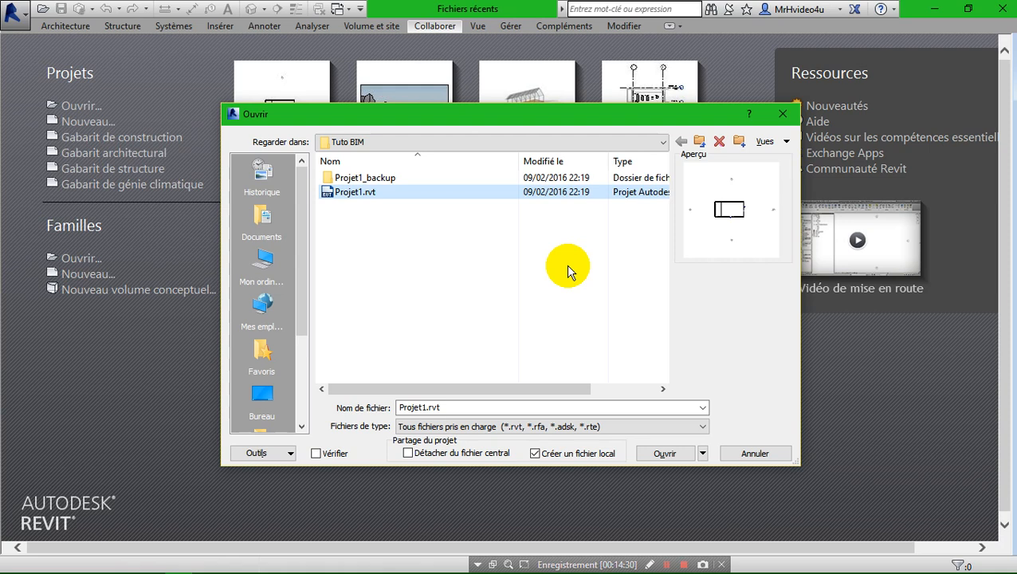
left_click(535, 453)
left_click(534, 453)
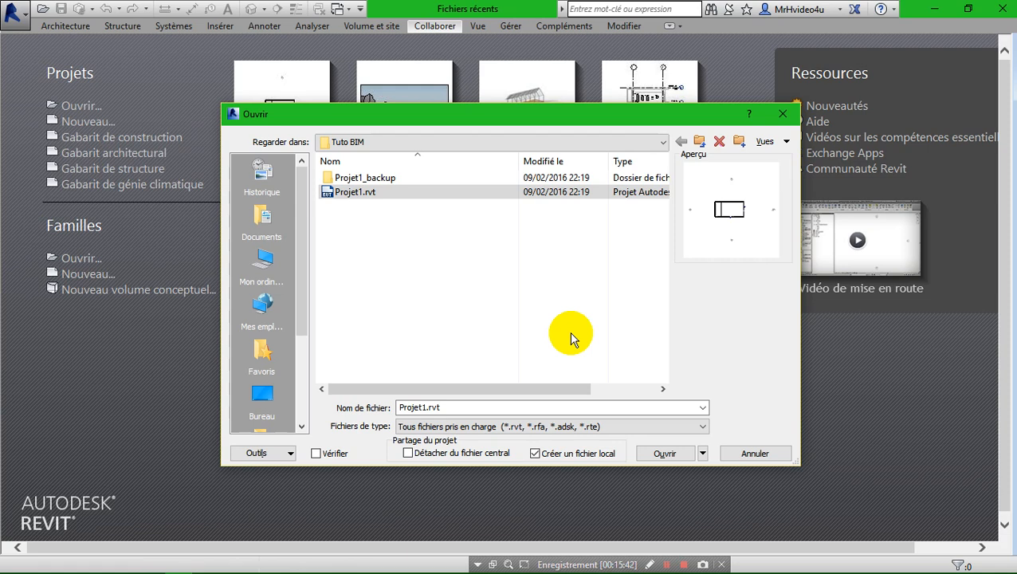
left_click(682, 453)
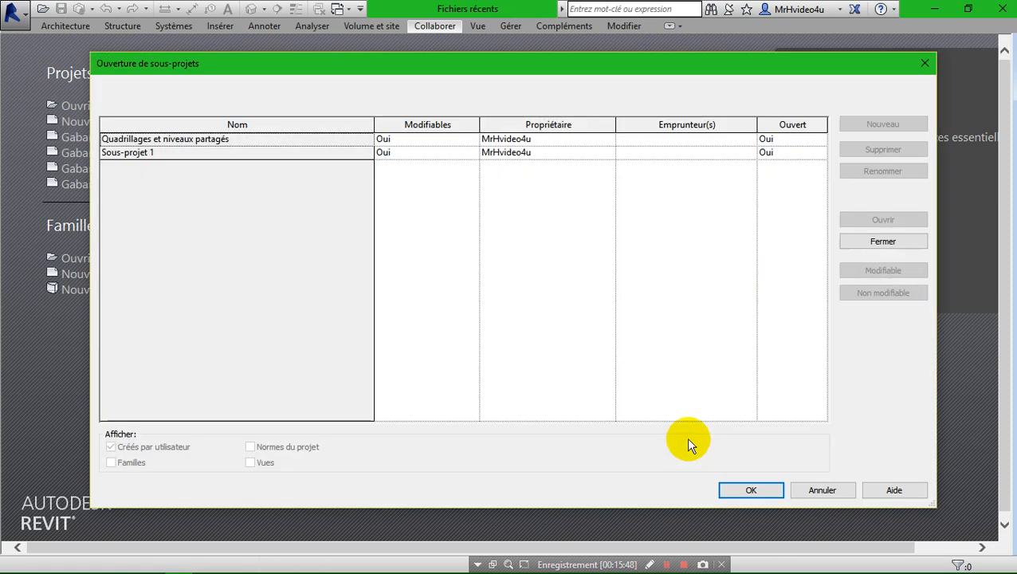
Review the Quadrillages et niveaux partagés and Sous-projet 1 worksets and load the project with both open.
left_click(243, 143)
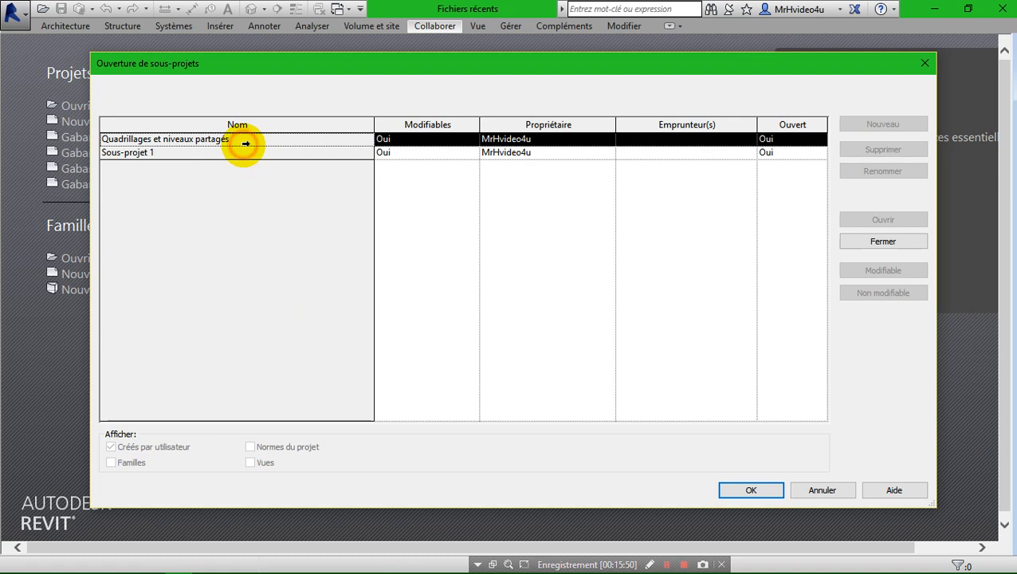
left_click(243, 153)
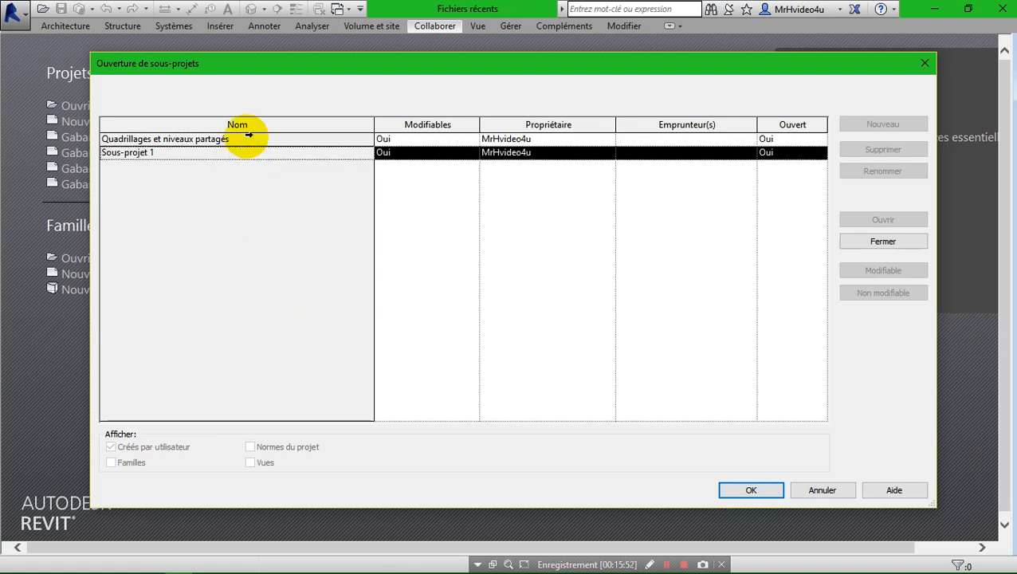
left_click(245, 140)
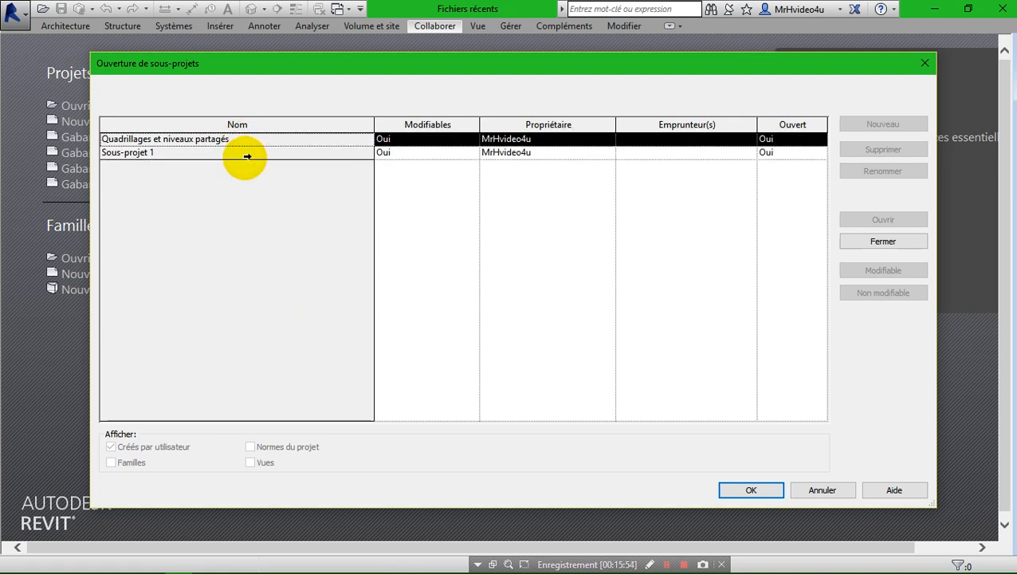
left_click(247, 155)
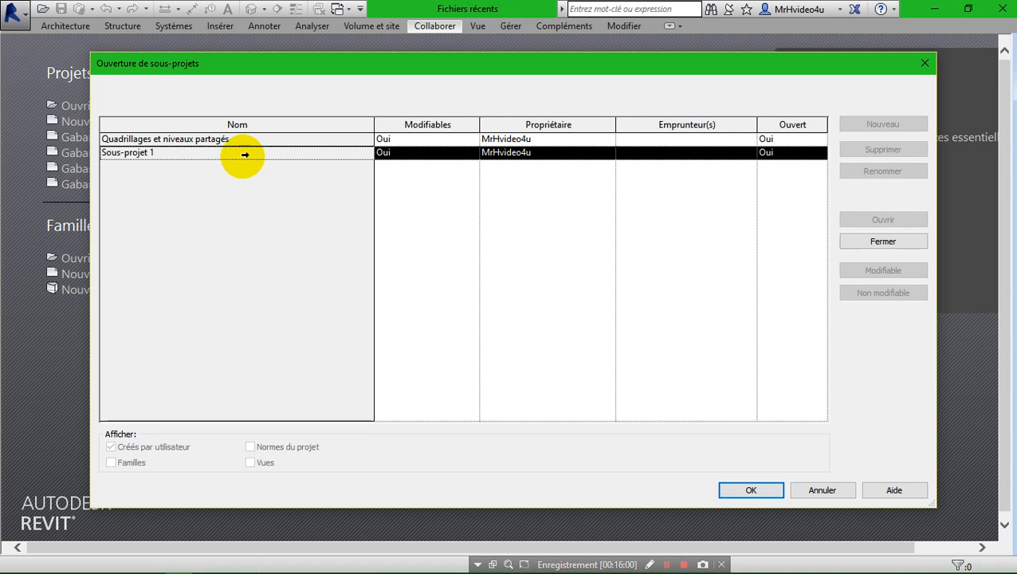
left_click(747, 491)
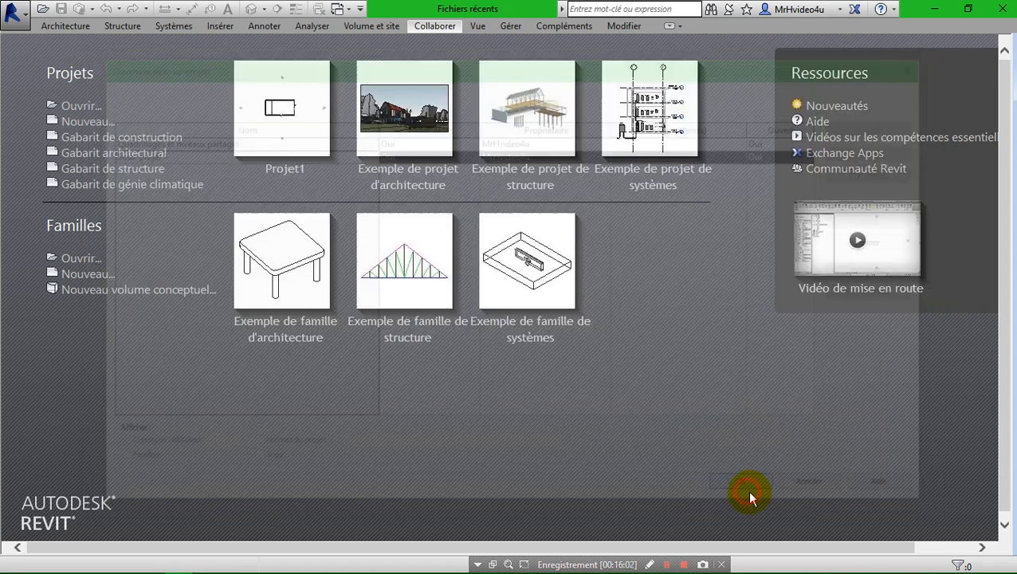